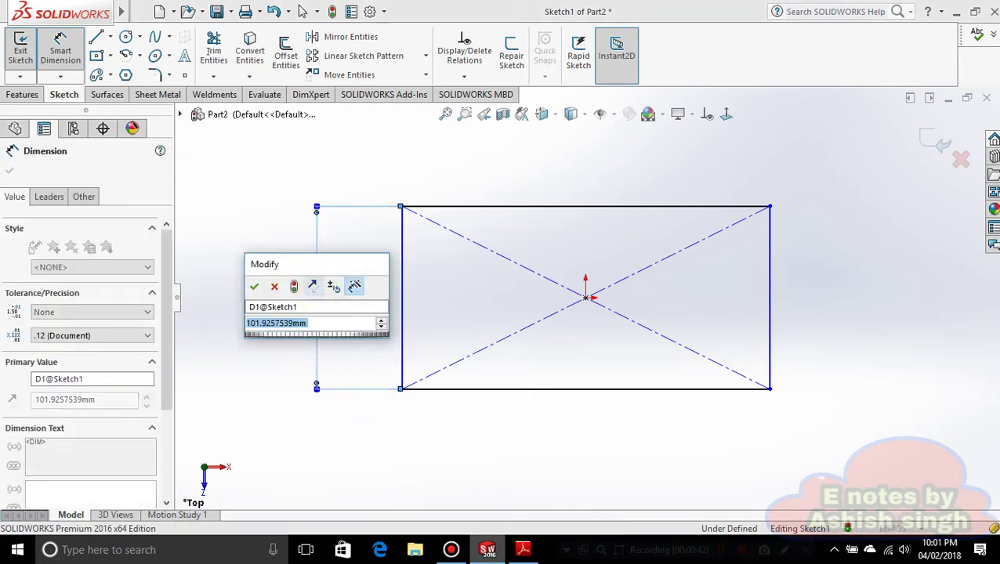
- Dimension the centre rectangle's vertical side to 40 mm and its horizontal side to 60 mm
type("40")
key("Return")
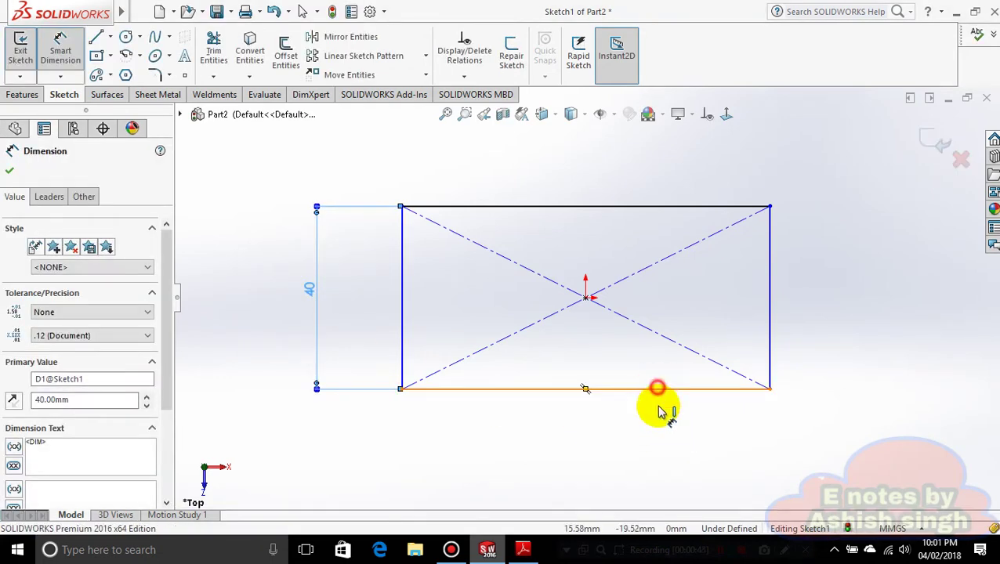
left_click(665, 411)
left_click(661, 437)
key("Return")
type("60")
key("Return")
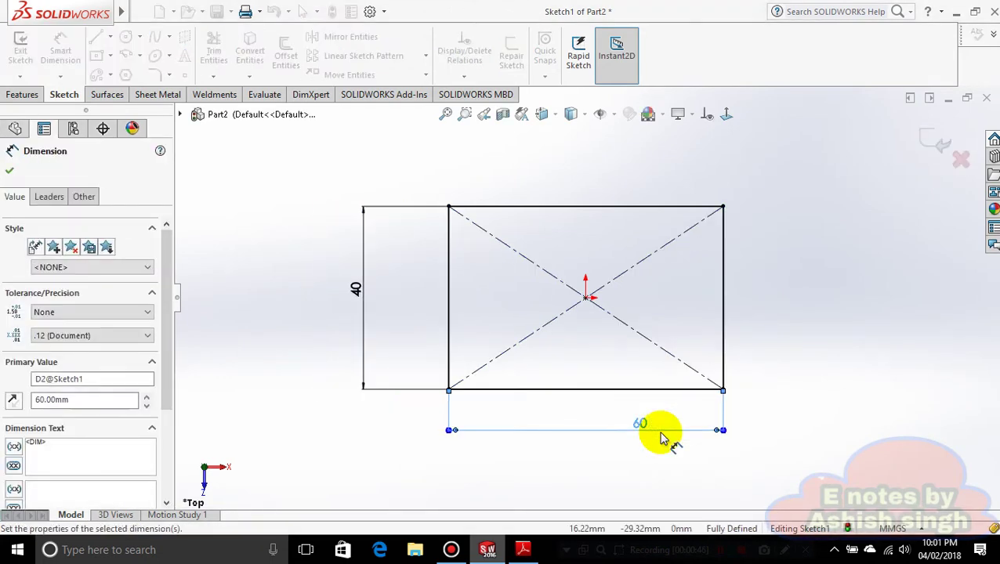
left_click(9, 172)
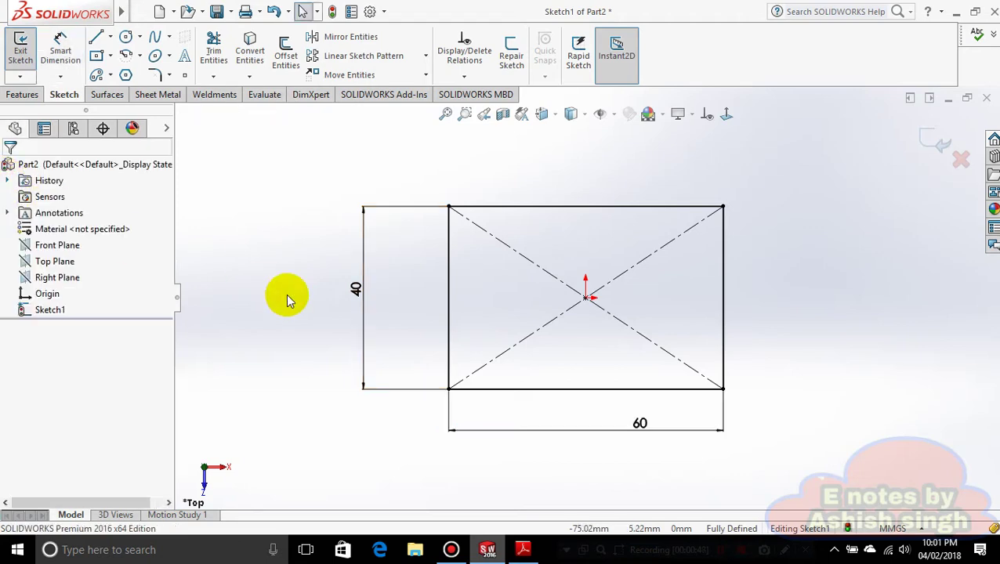
- Finish the base rectangle sketch and create a reference plane offset 22 mm above the Top Plane
key("z")
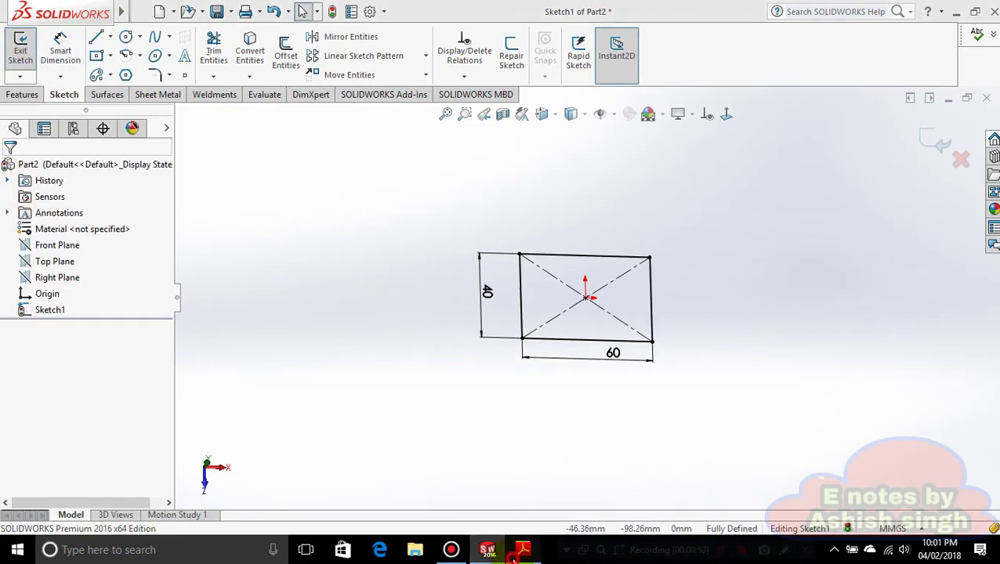
left_click(515, 553)
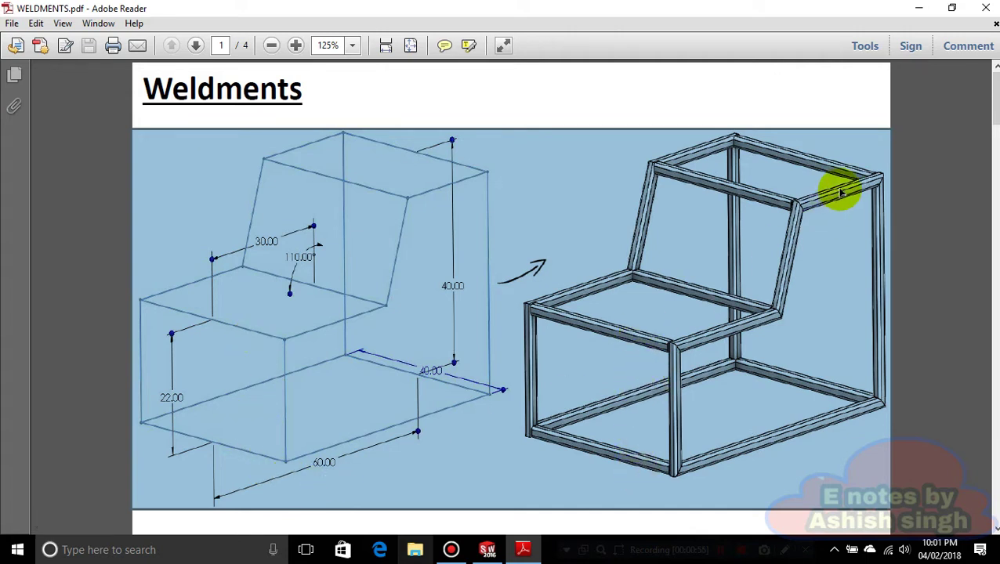
left_click(516, 555)
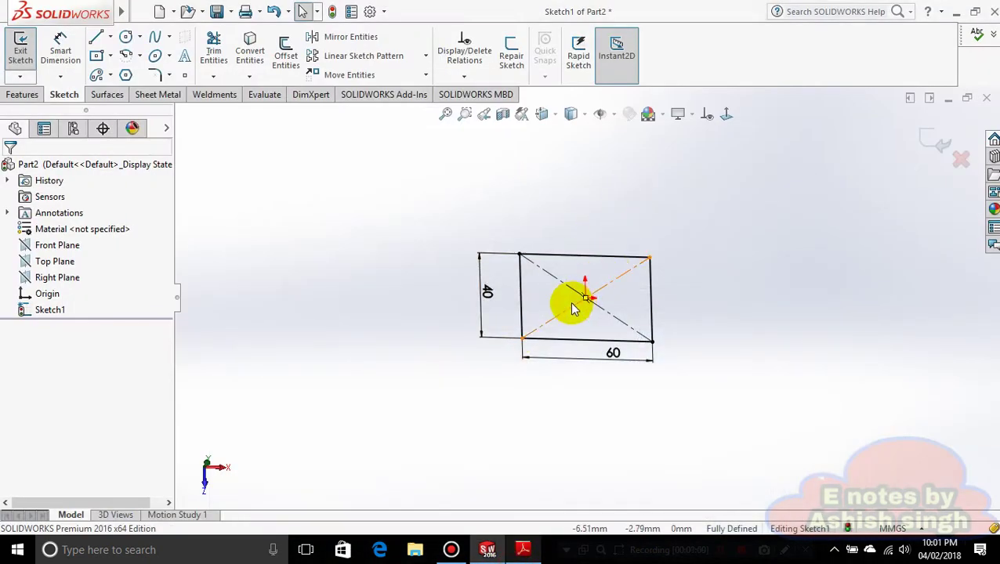
mouse_move(576, 292)
middle_mouse_down()
mouse_move(623, 239)
mouse_move(569, 253)
middle_mouse_up()
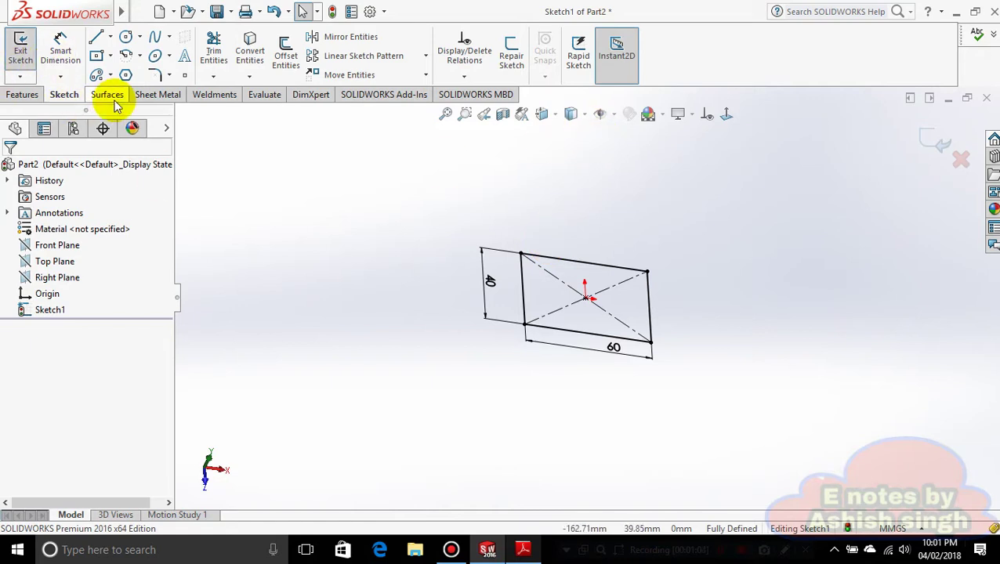
left_click(24, 95)
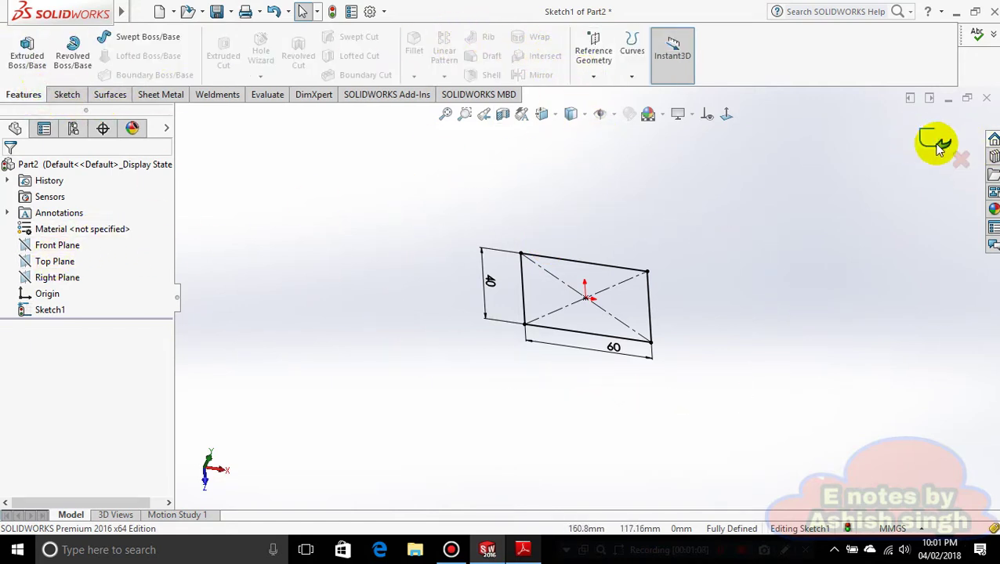
left_click(937, 145)
left_click(62, 261)
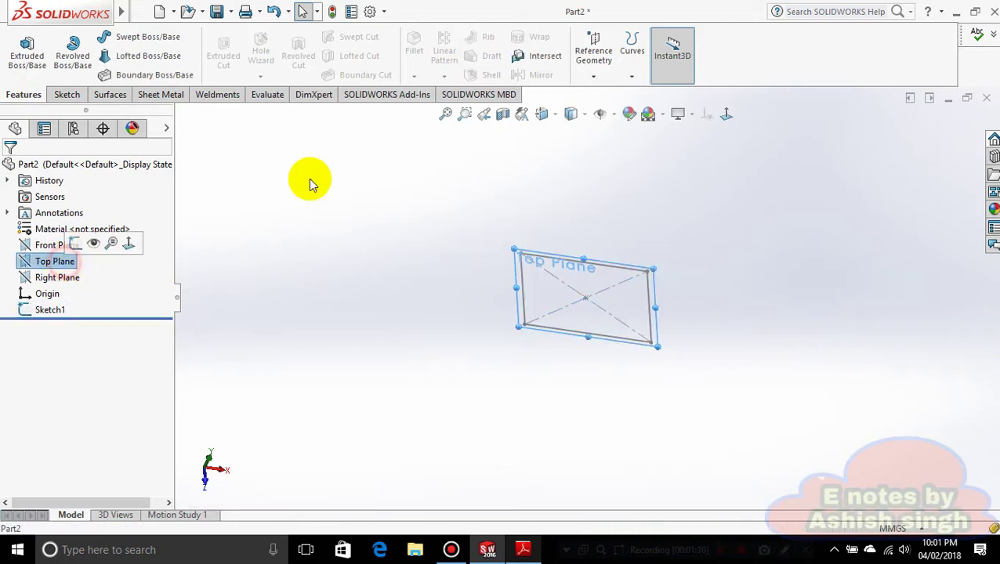
left_click(603, 74)
left_click(605, 95)
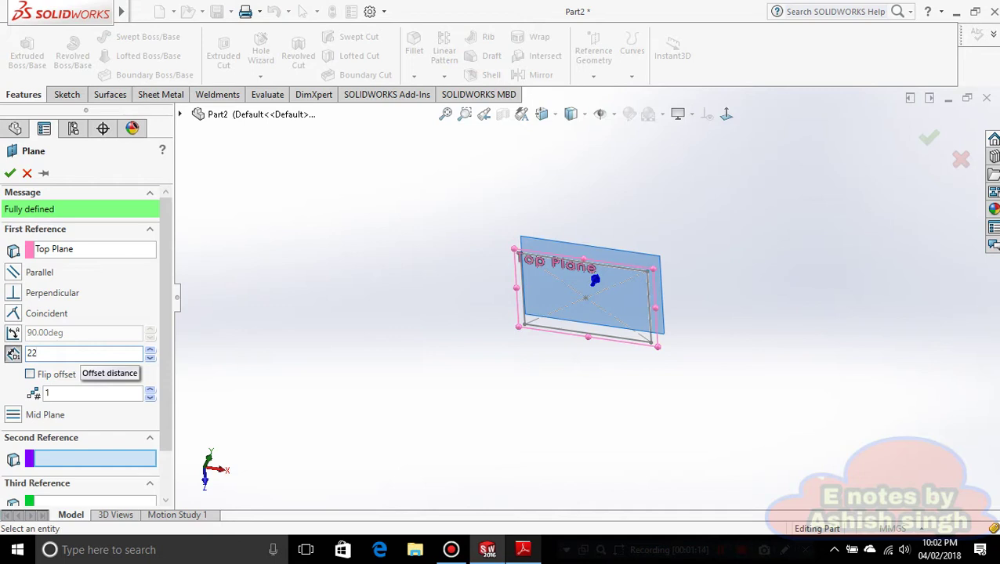
key("Return")
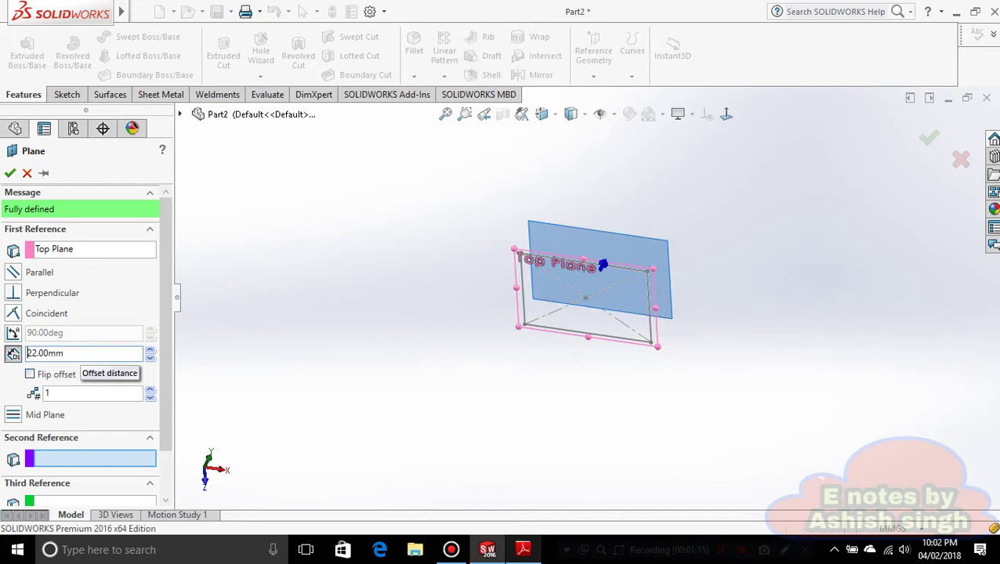
left_click(11, 173)
- Create a second reference plane offset 40 mm from the Top Plane, checking the height against the WELDMENTS.pdf drawing
left_click(355, 334)
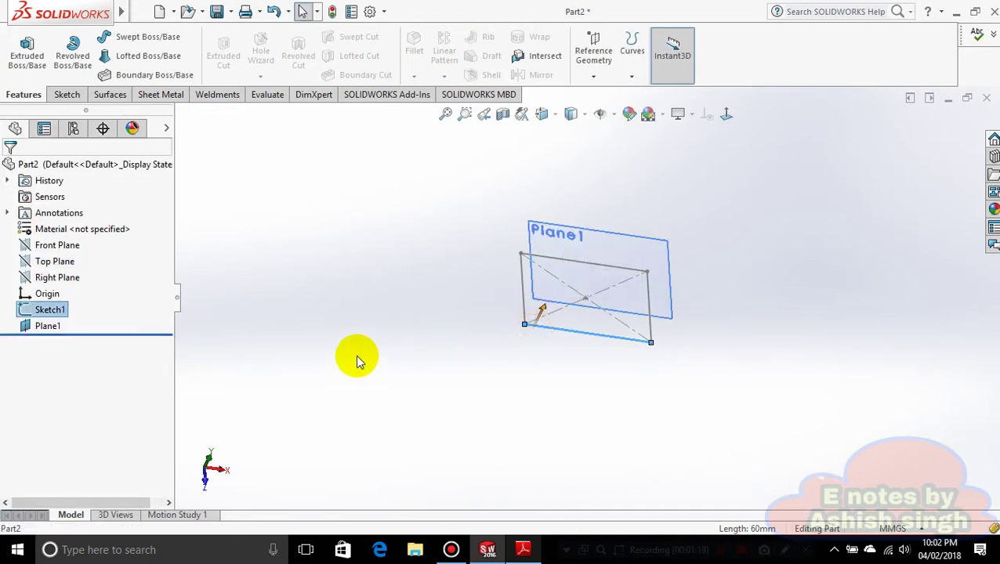
left_click(57, 270)
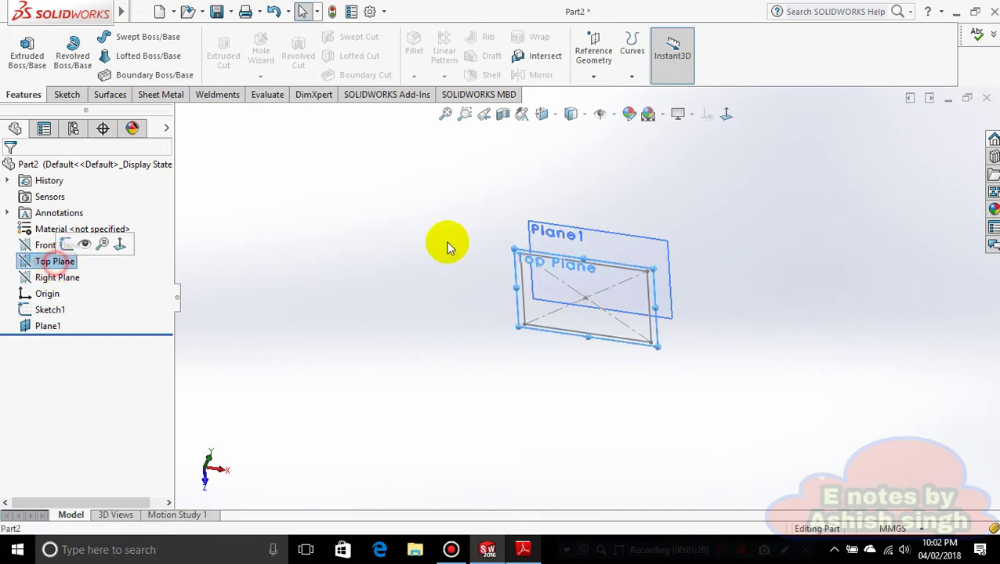
left_click(597, 75)
left_click(599, 93)
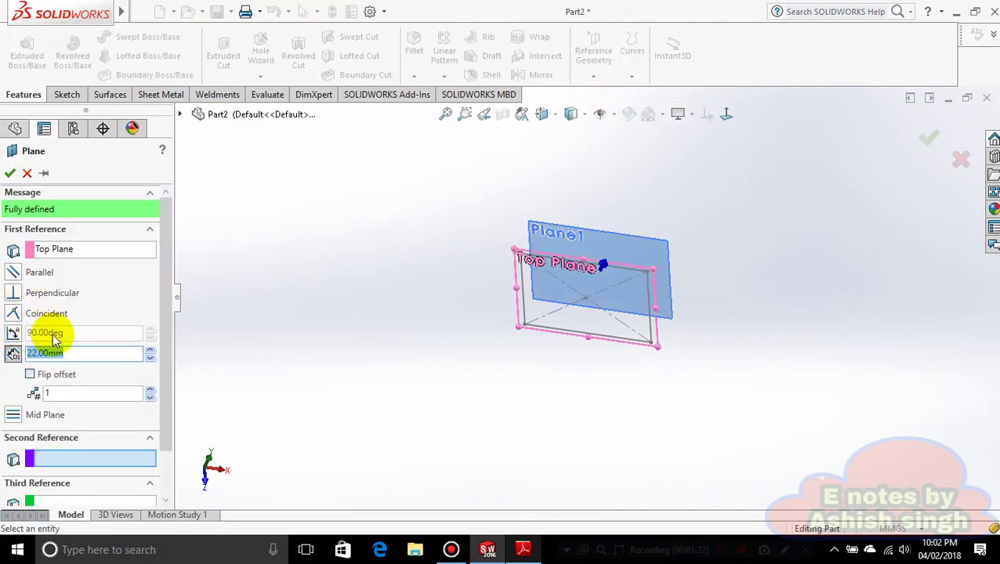
type("40")
key("Return")
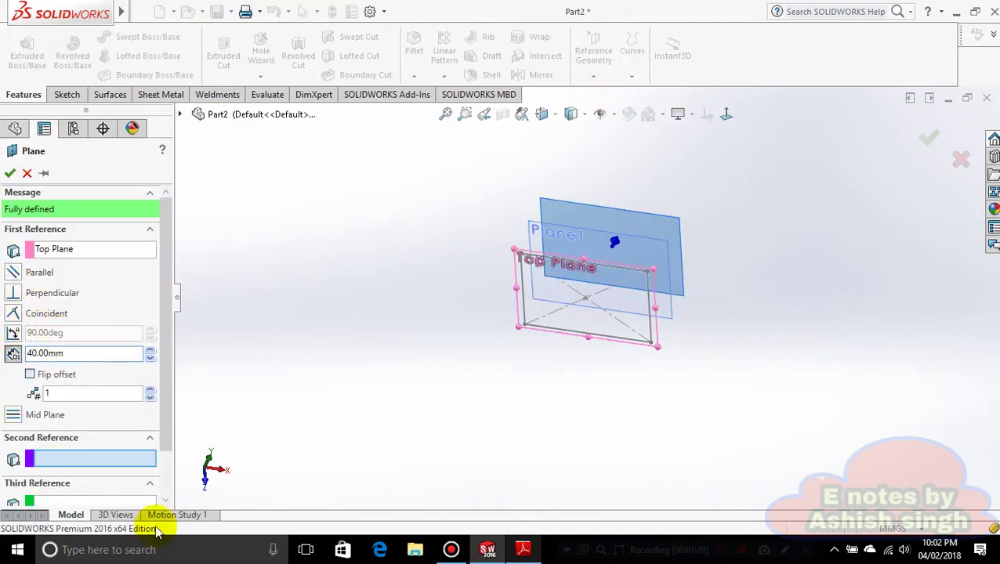
left_click(521, 551)
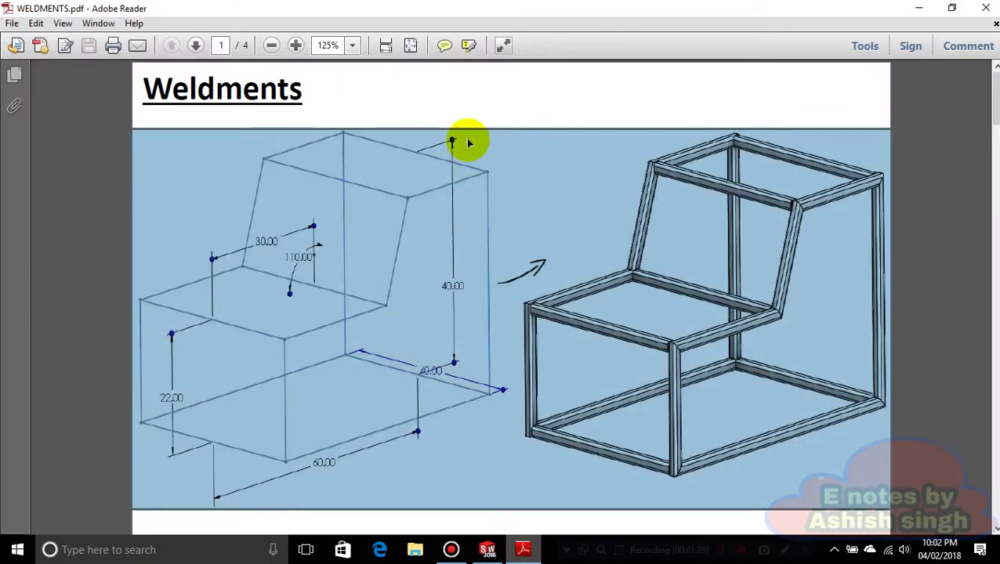
key("alt+Tab")
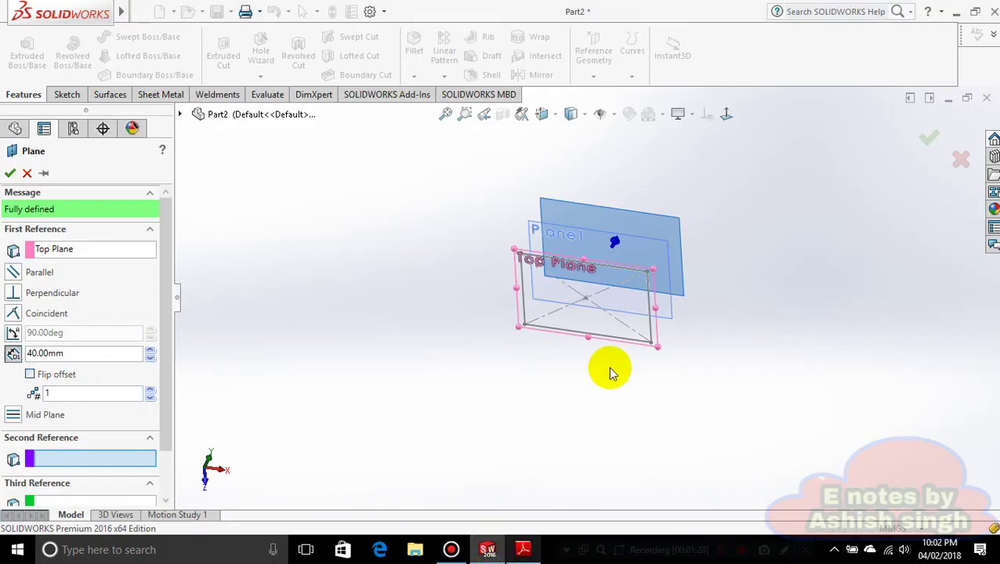
left_click(9, 173)
- Start a sketch on the 22 mm offset plane, view it straight on, and consult the WELDMENTS.pdf drawing
middle_click_drag(408, 258, 723, 301)
right_click(750, 276)
right_click(654, 304)
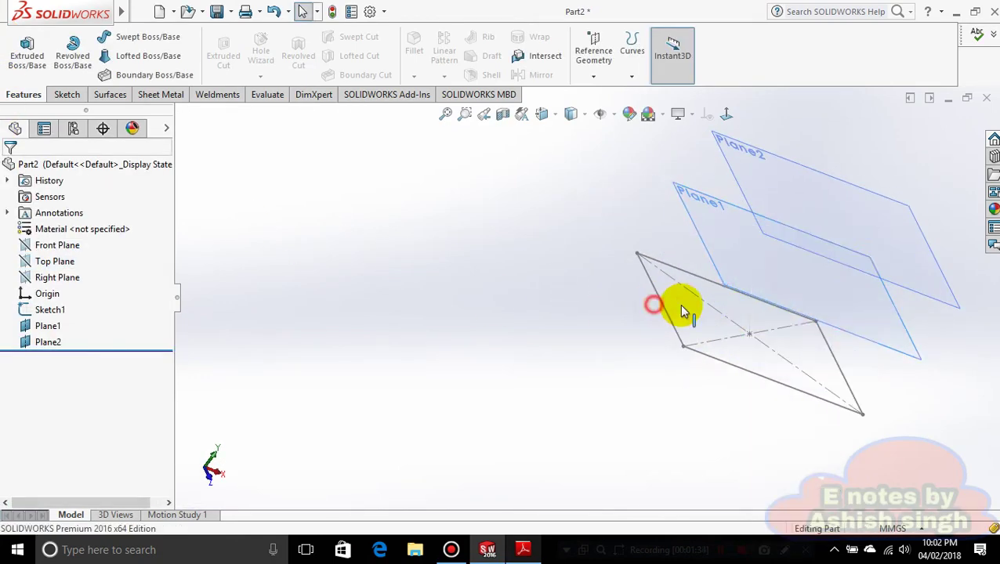
right_click(770, 268)
left_click(798, 249)
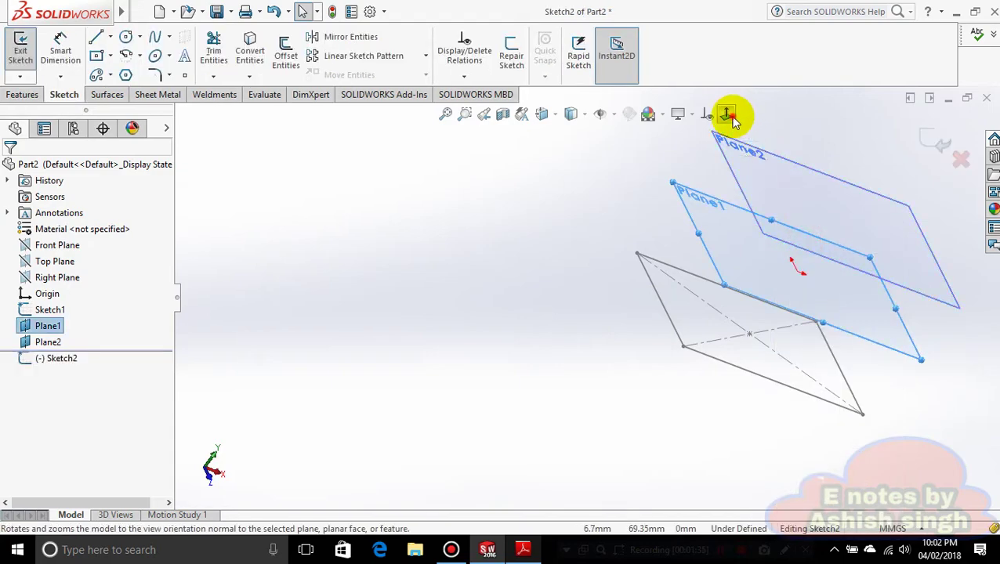
left_click(729, 116)
left_click(523, 551)
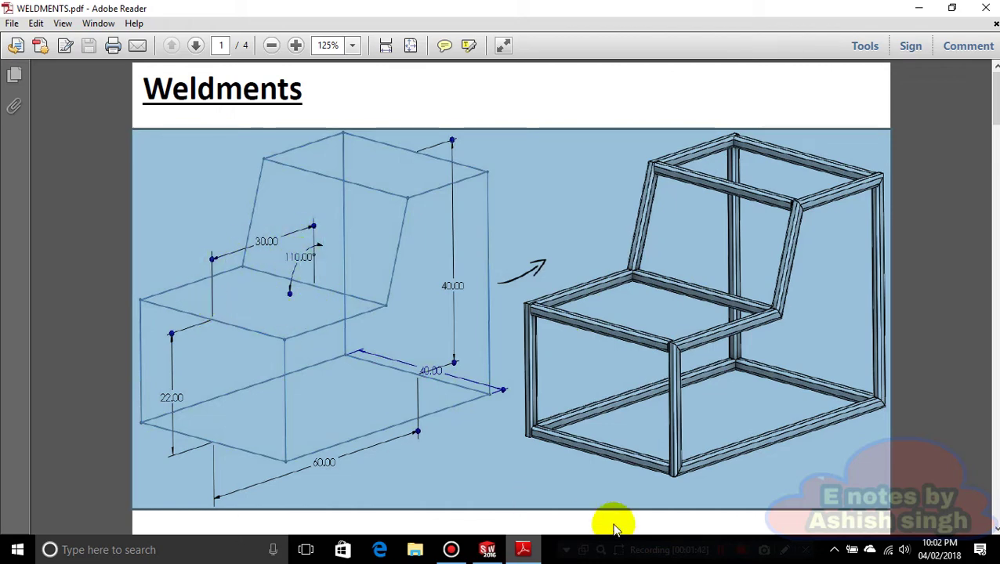
left_click(525, 552)
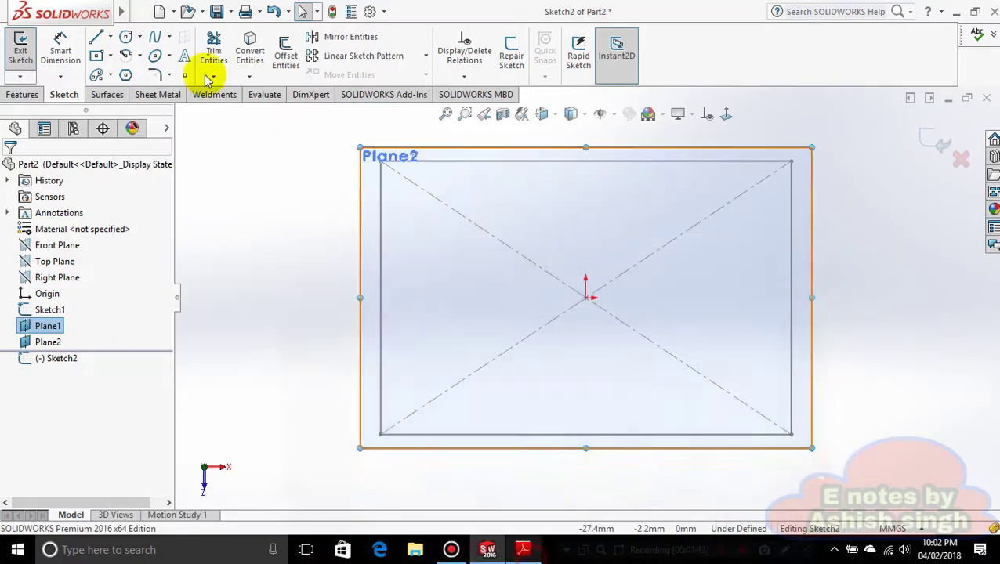
left_click(111, 59)
left_click(115, 75)
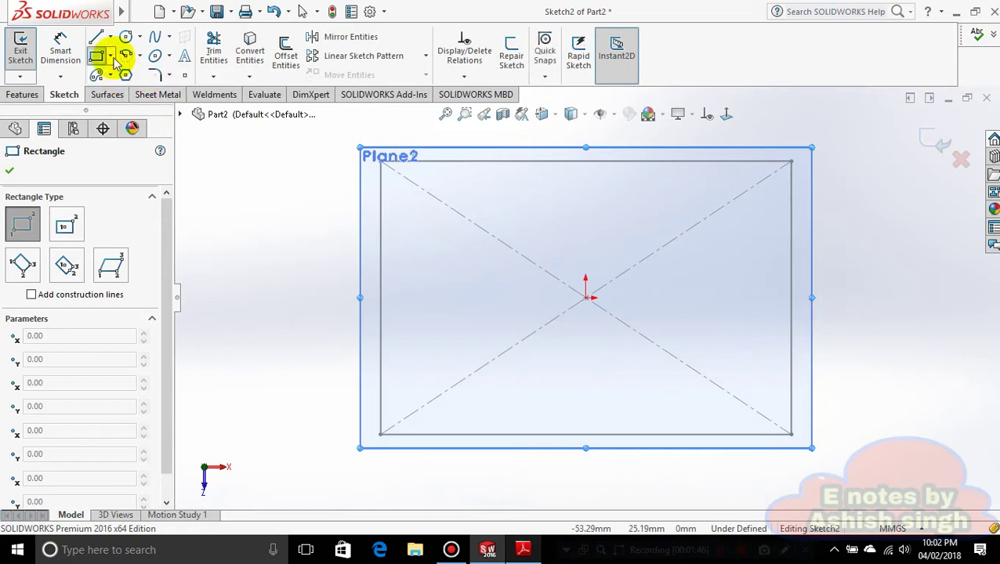
left_click(111, 57)
left_click(118, 75)
key("Escape")
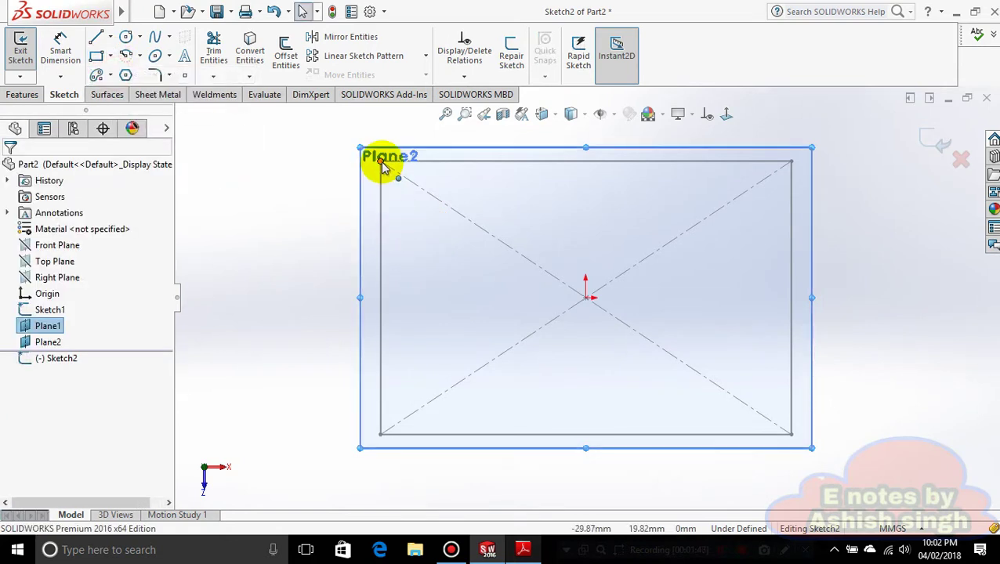
- Sketch a corner rectangle about 21 mm wide from the base outline's upper-left corner to its lower edge
left_click(111, 57)
left_click(118, 74)
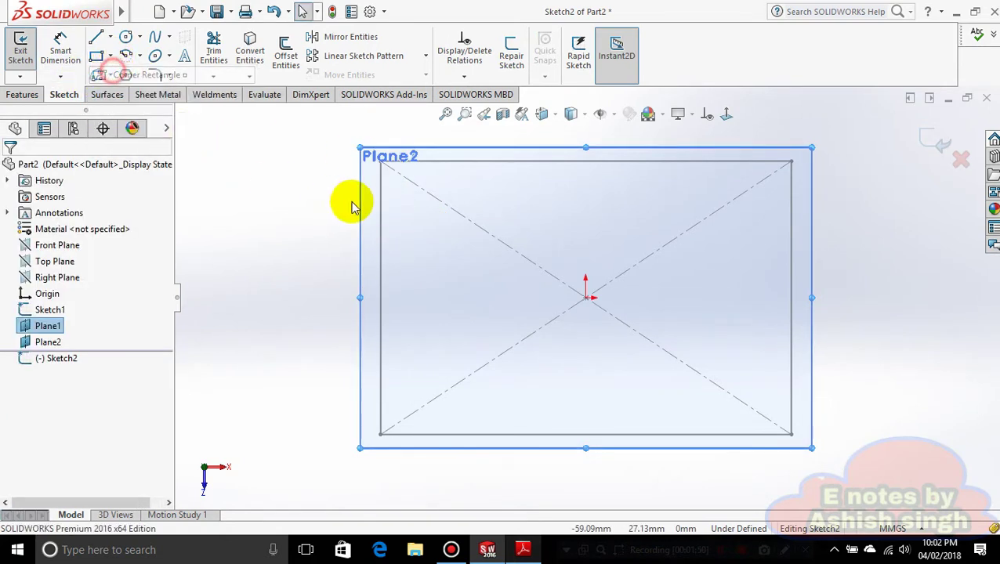
left_click(380, 160)
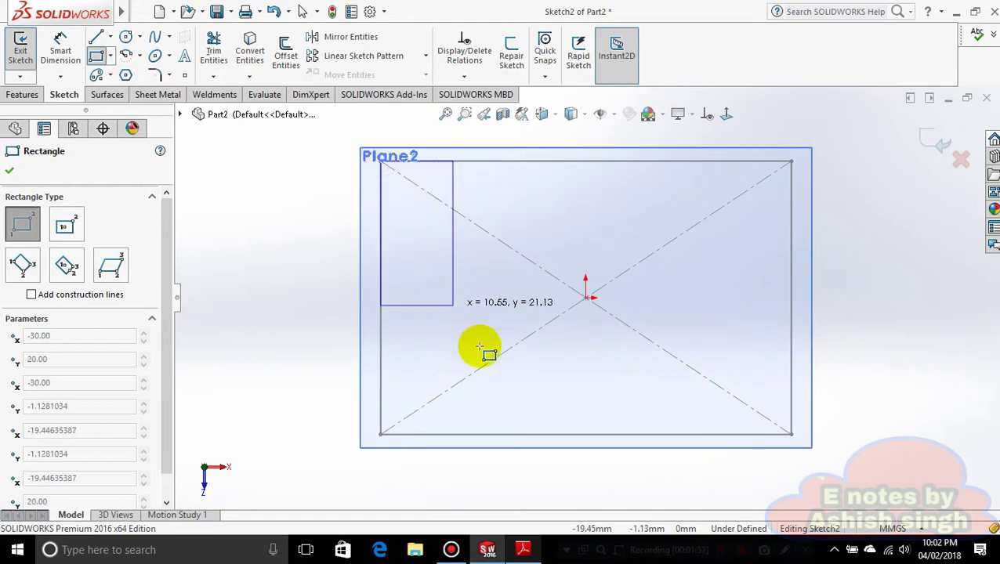
left_click(522, 434)
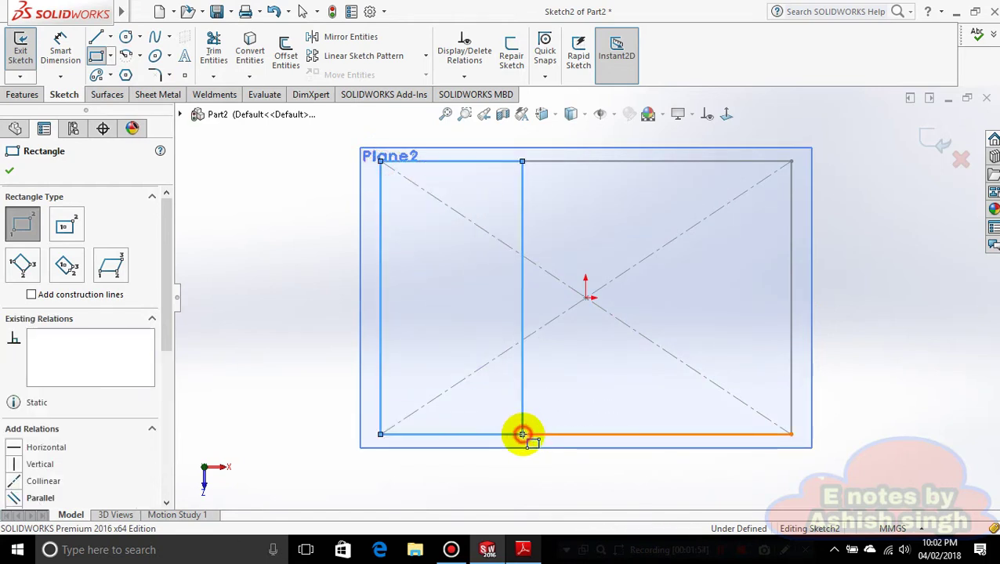
- Dimension the distance between the new rectangle's two vertical sides to 30 mm
left_click(61, 49)
left_click(379, 293)
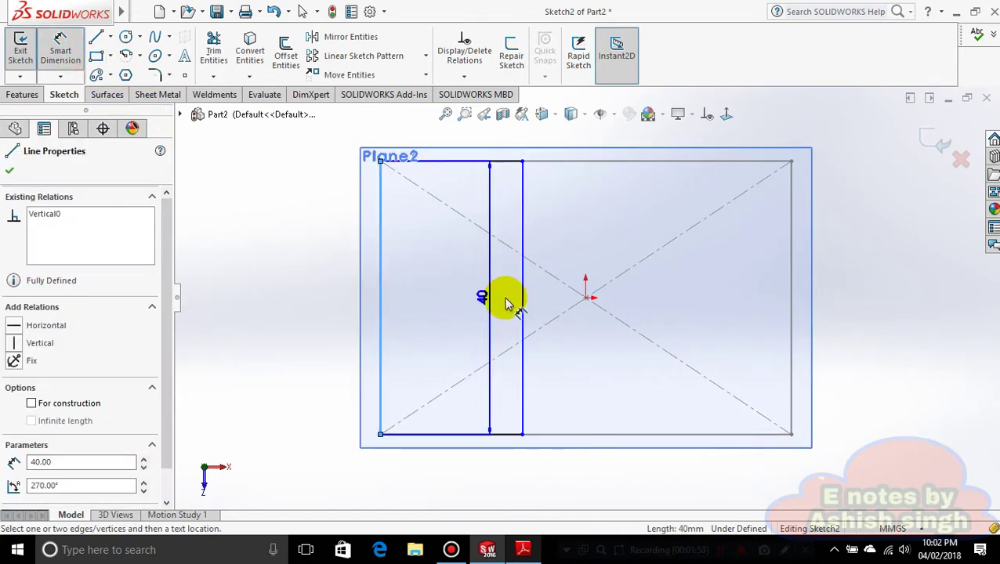
left_click(521, 301)
left_click(468, 316)
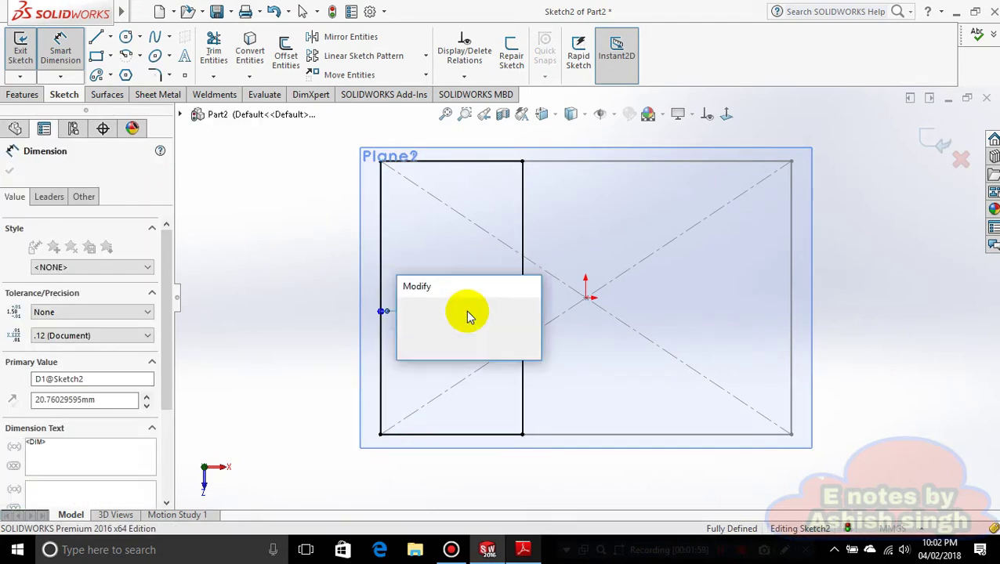
type("30")
key("Return")
- Compare the seat rectangle and offset planes with the frame layout in the WELDMENTS.pdf drawing
left_click(523, 551)
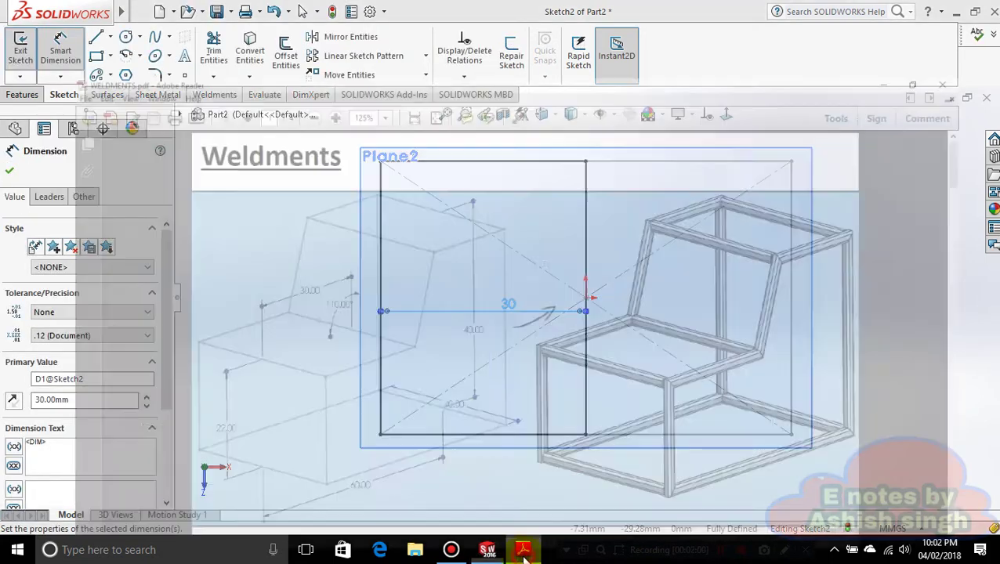
left_click(524, 551)
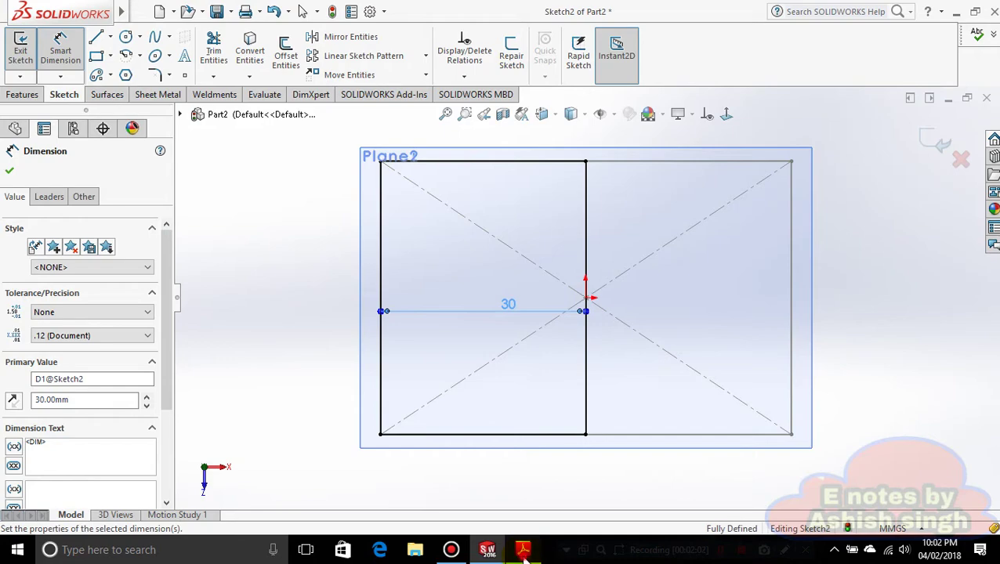
left_click(523, 551)
left_click(523, 551)
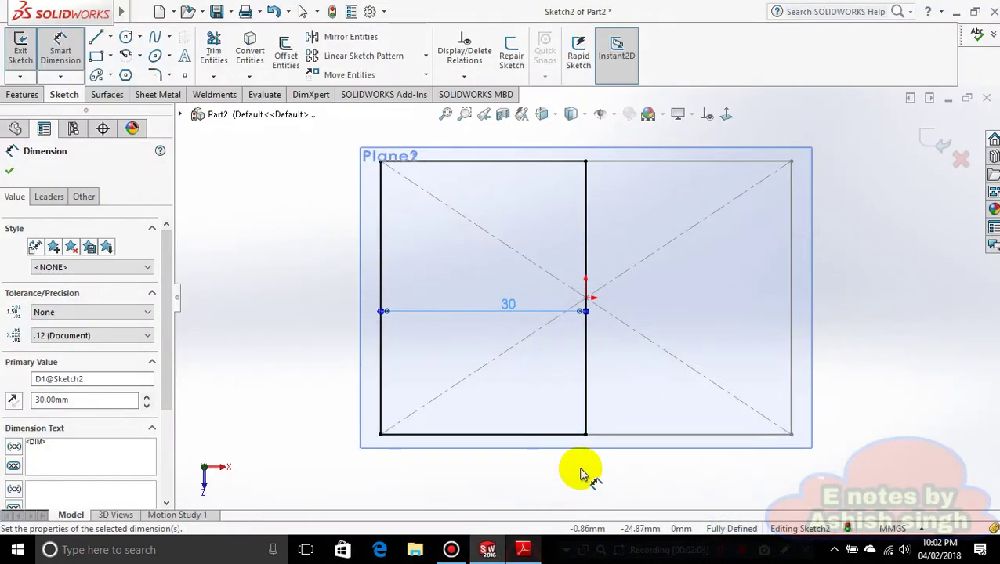
middle_click_drag(580, 468, 603, 411)
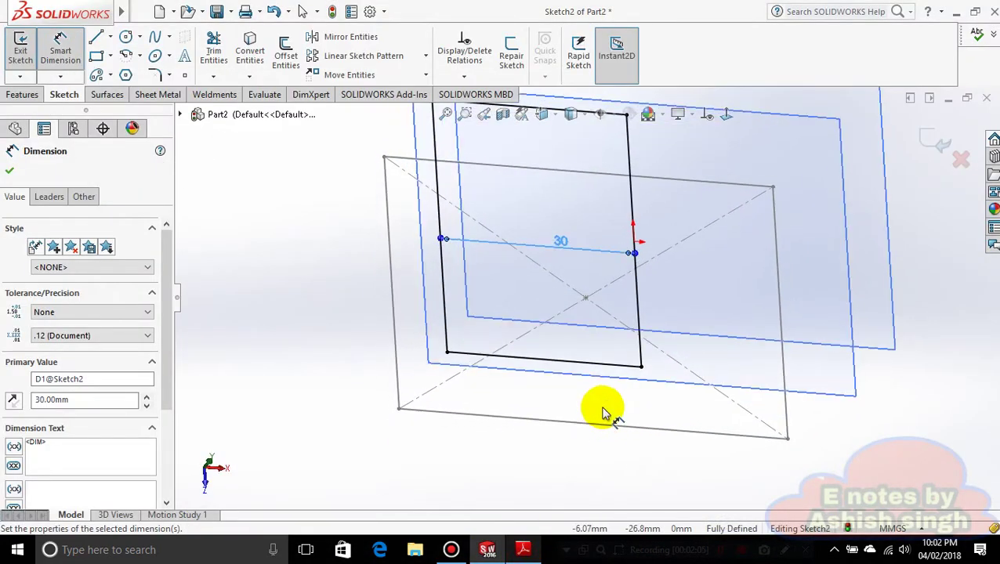
left_click(9, 170)
mouse_move(859, 433)
middle_mouse_down()
mouse_move(848, 408)
mouse_move(868, 357)
mouse_move(795, 393)
mouse_move(712, 357)
mouse_move(807, 323)
middle_mouse_up()
scroll(866, 357, "down", 3)
left_click(523, 550)
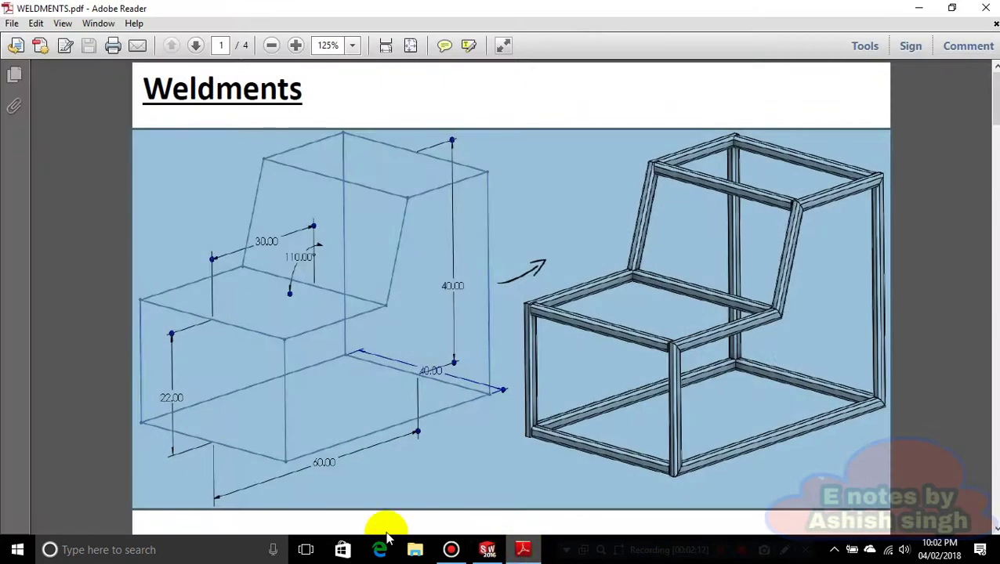
left_click(523, 548)
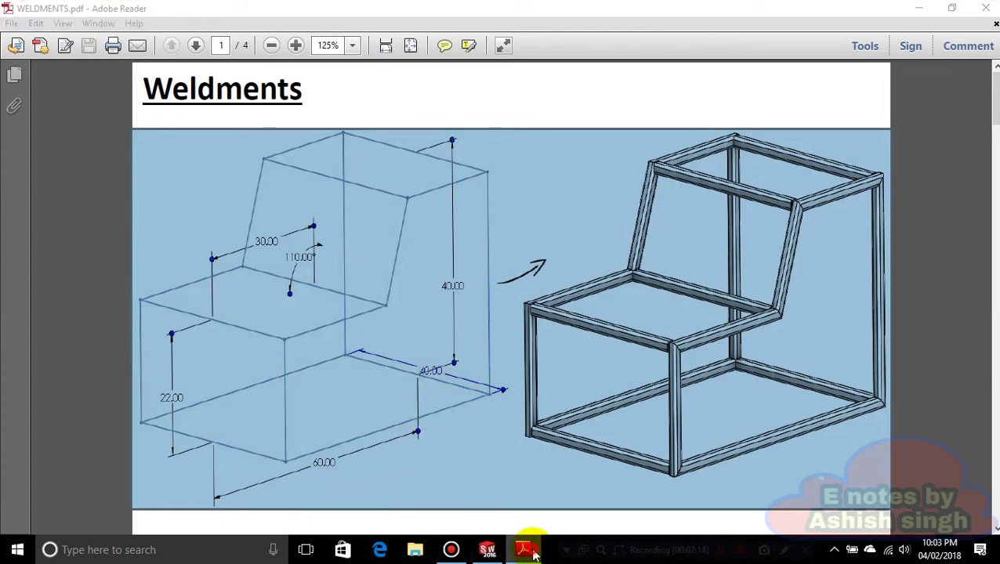
double_click(572, 340)
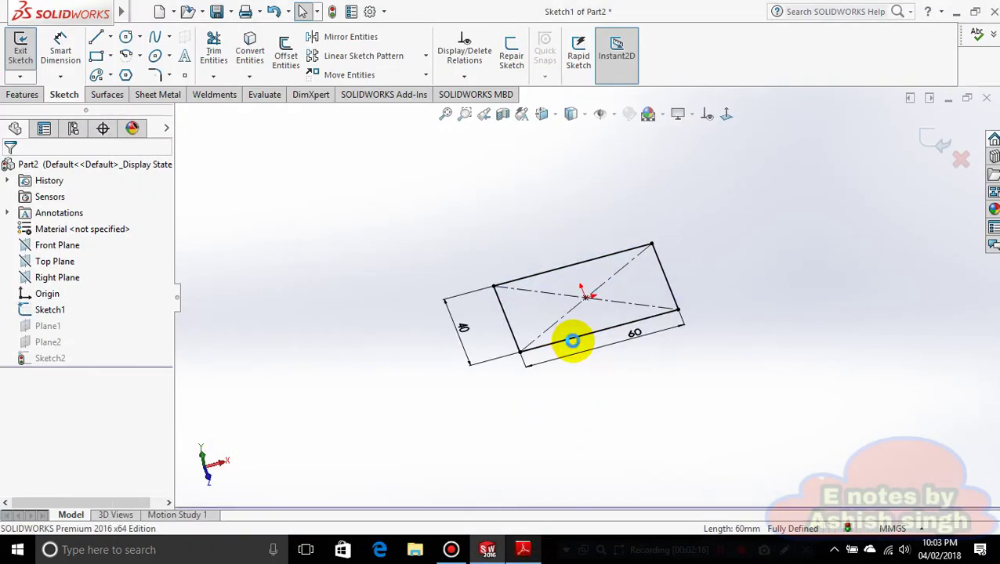
left_click(954, 151)
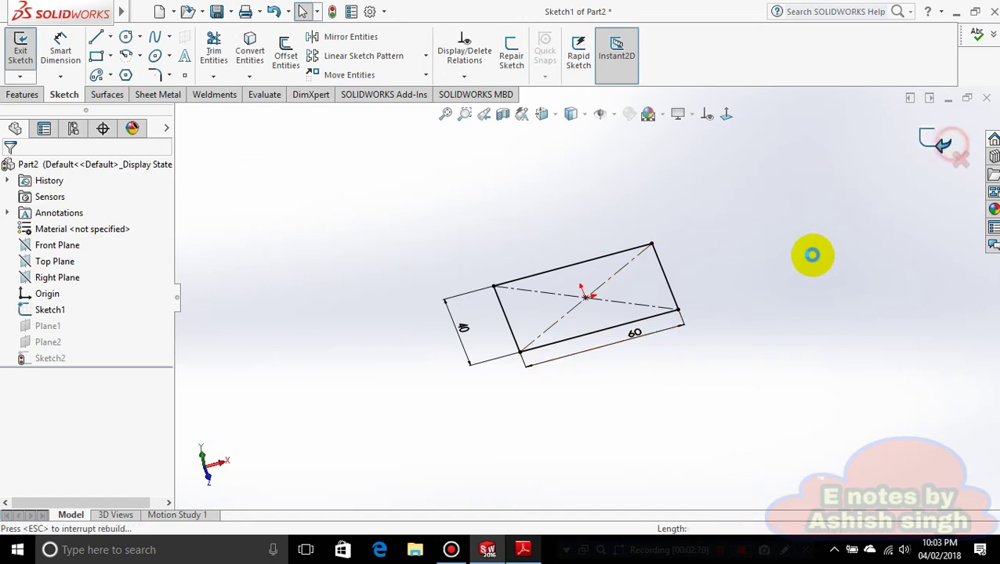
mouse_move(753, 296)
middle_mouse_down()
mouse_move(678, 257)
mouse_move(692, 326)
mouse_move(792, 298)
middle_mouse_up()
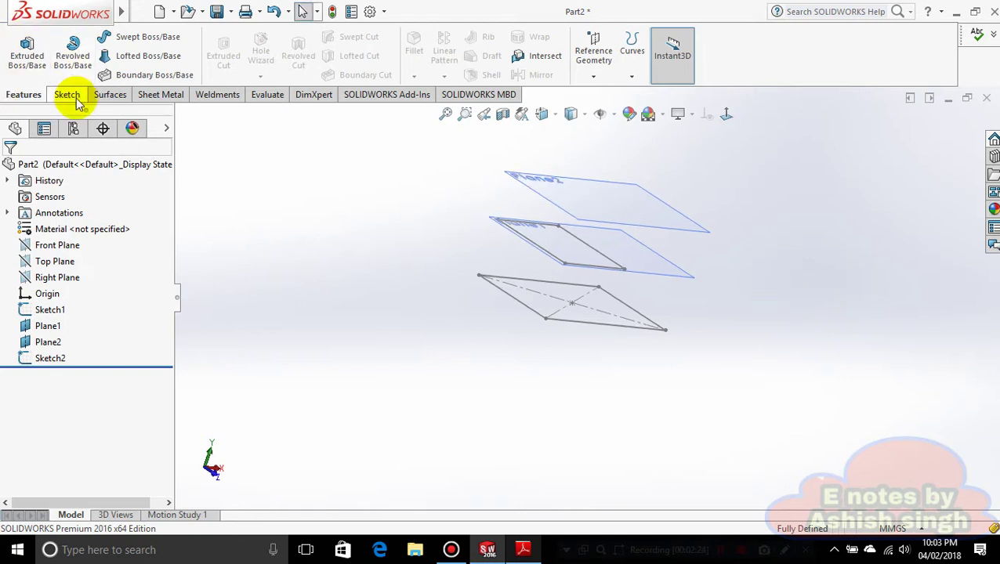
- Start a 3D sketch and draw a 22 mm vertical line from the seat rectangle's front-left corner down to the base outline's matching corner
left_click(145, 100)
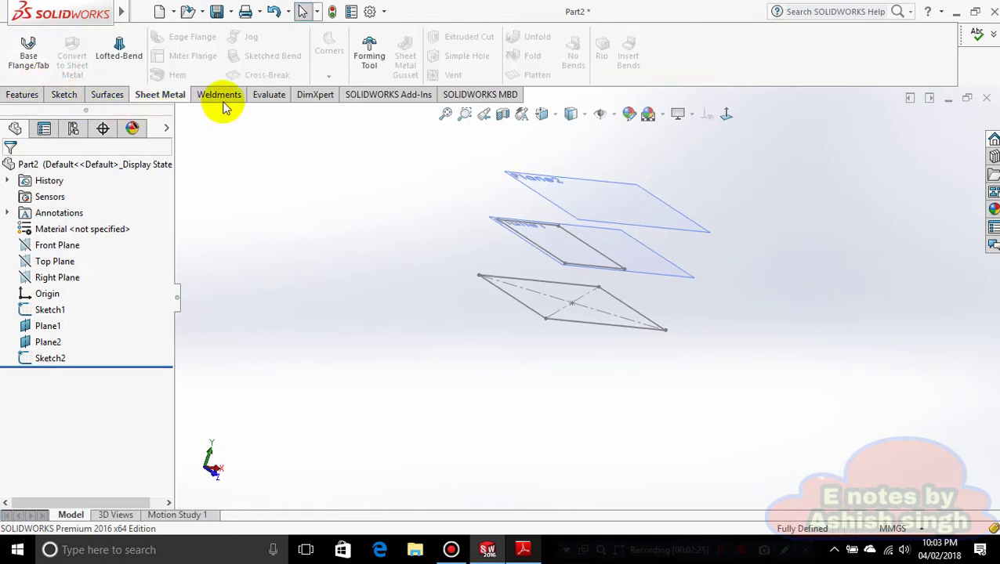
left_click(222, 102)
left_click(19, 56)
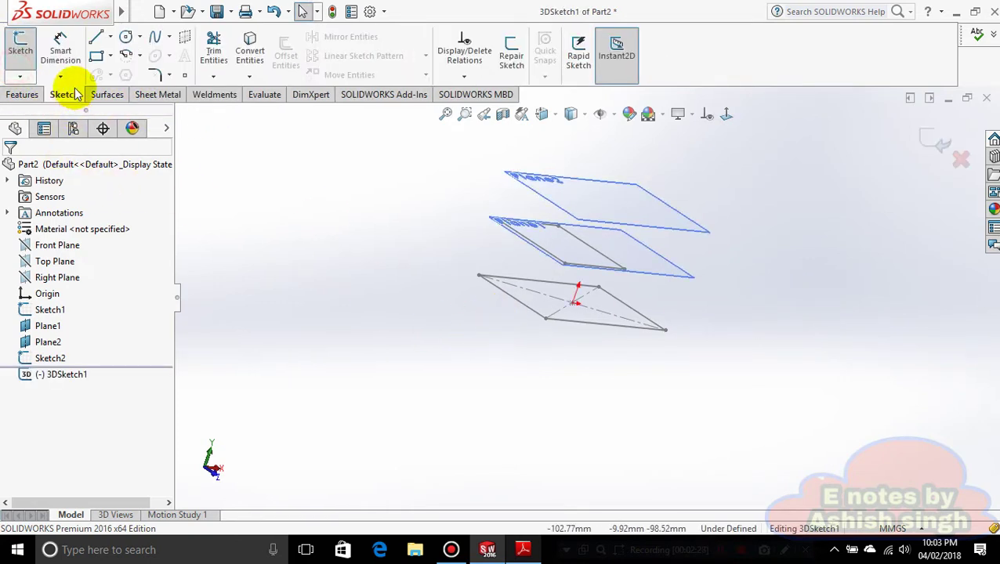
left_click(103, 39)
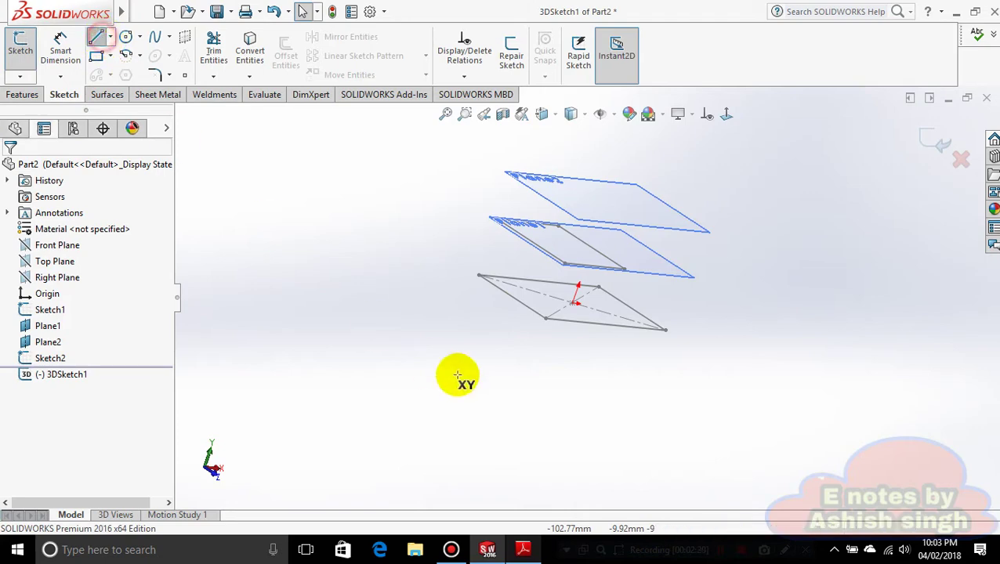
left_click(564, 264)
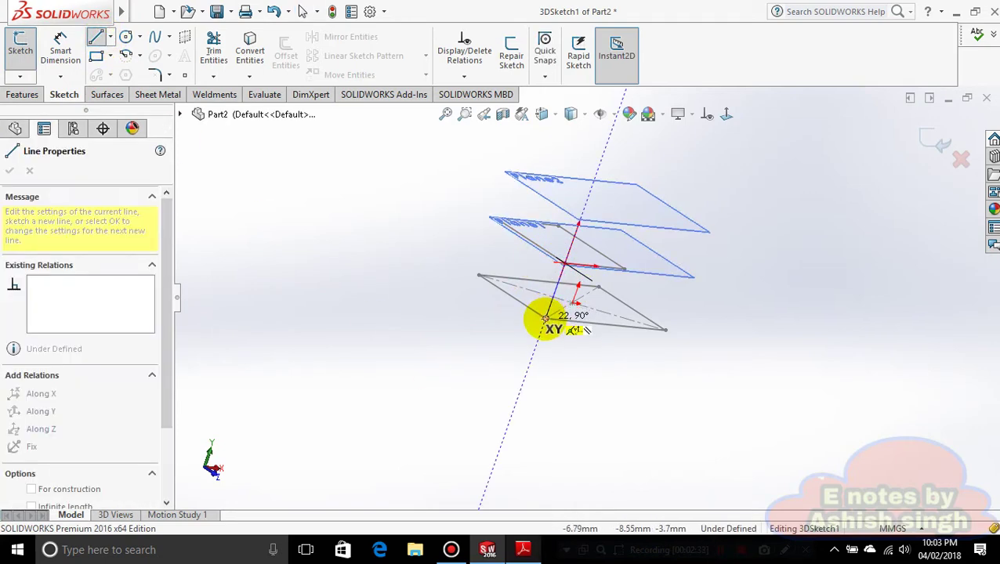
left_click(546, 318)
key("Escape")
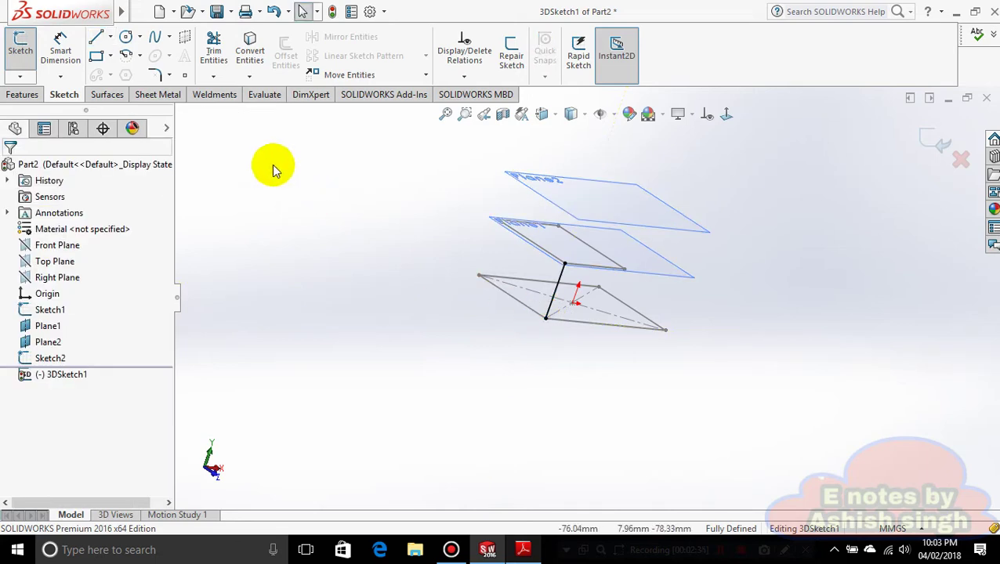
- Draw a second vertical line from the seat rectangle's rear-left corner to the base corner below it, and close the 3D sketch
left_click(496, 219)
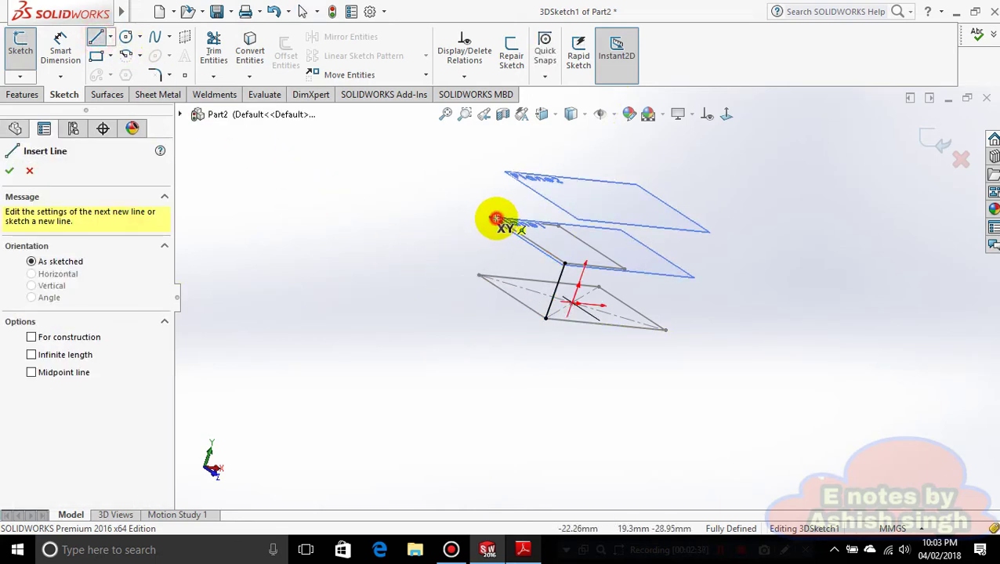
left_click(478, 275)
key("Escape")
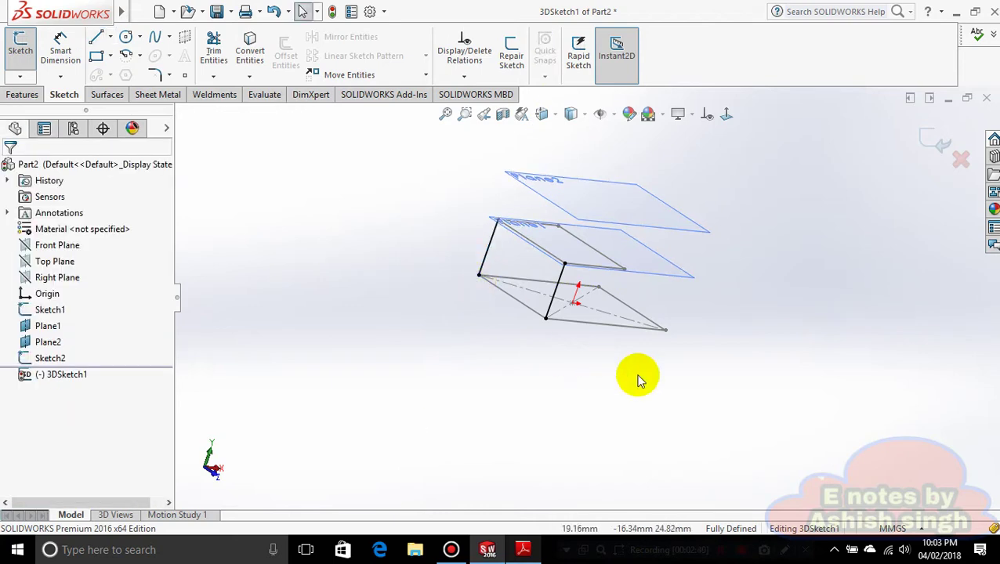
left_click(934, 142)
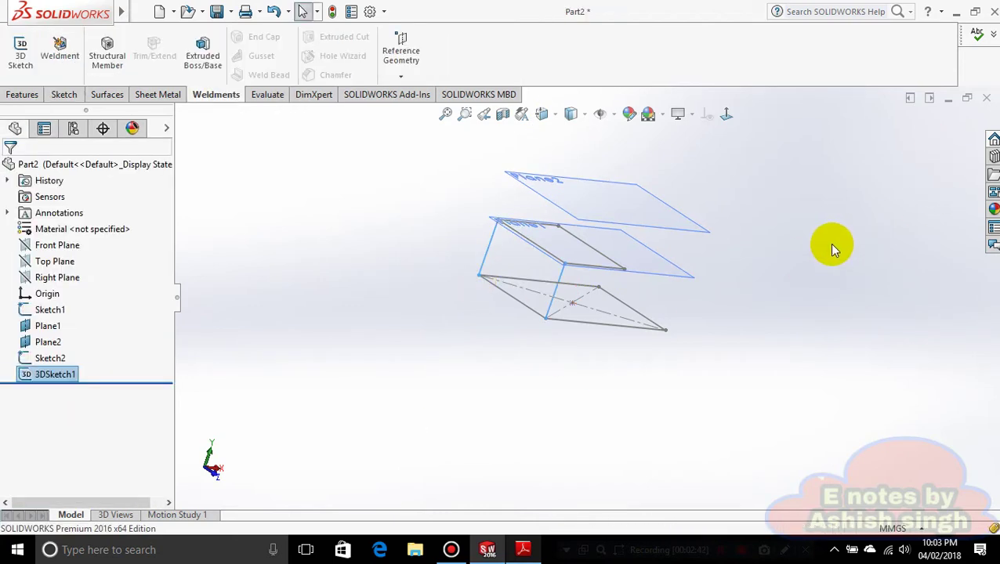
mouse_move(833, 247)
middle_mouse_down()
mouse_move(756, 282)
mouse_move(766, 263)
mouse_move(714, 286)
middle_mouse_up()
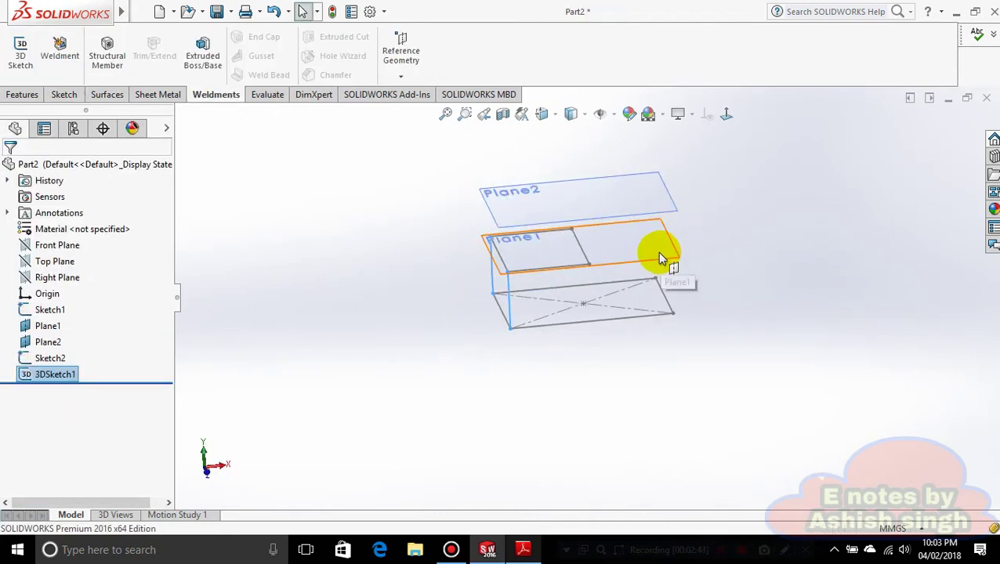
mouse_move(766, 315)
middle_mouse_down()
mouse_move(739, 283)
mouse_move(742, 319)
middle_mouse_up()
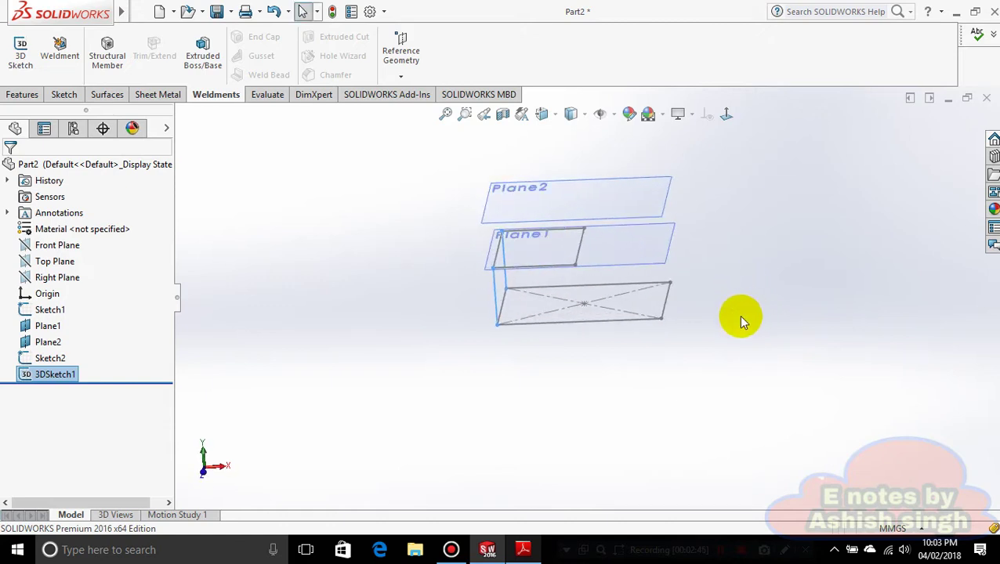
mouse_move(615, 248)
middle_mouse_down()
mouse_move(844, 286)
mouse_move(797, 293)
mouse_move(866, 308)
mouse_move(627, 241)
middle_mouse_up()
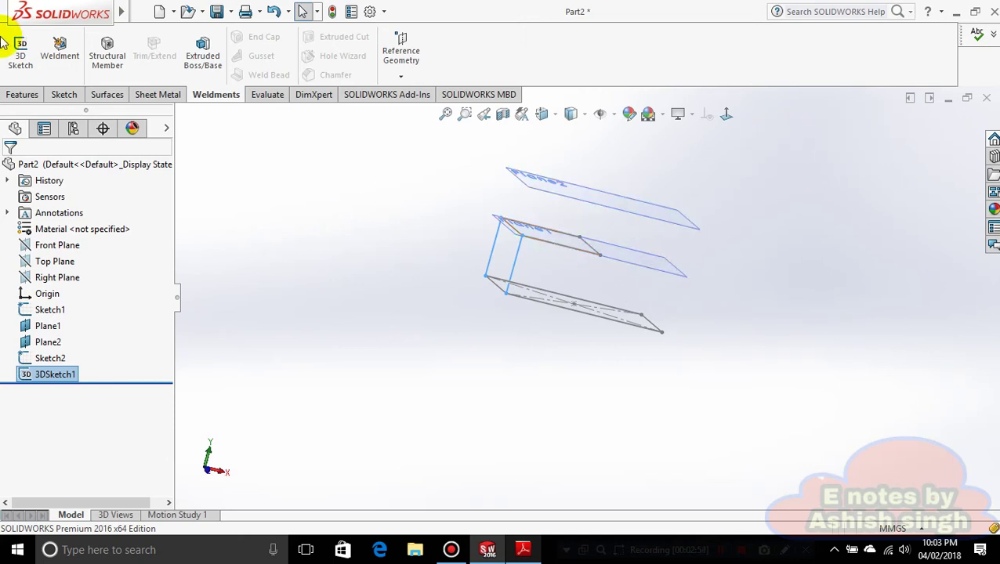
left_click(22, 69)
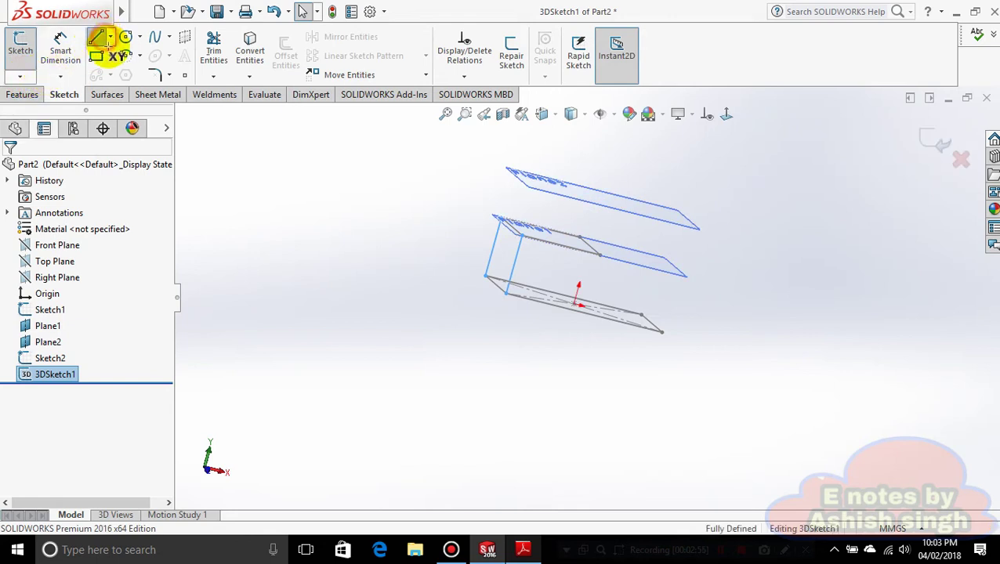
left_click(97, 37)
left_click(111, 37)
left_click(115, 56)
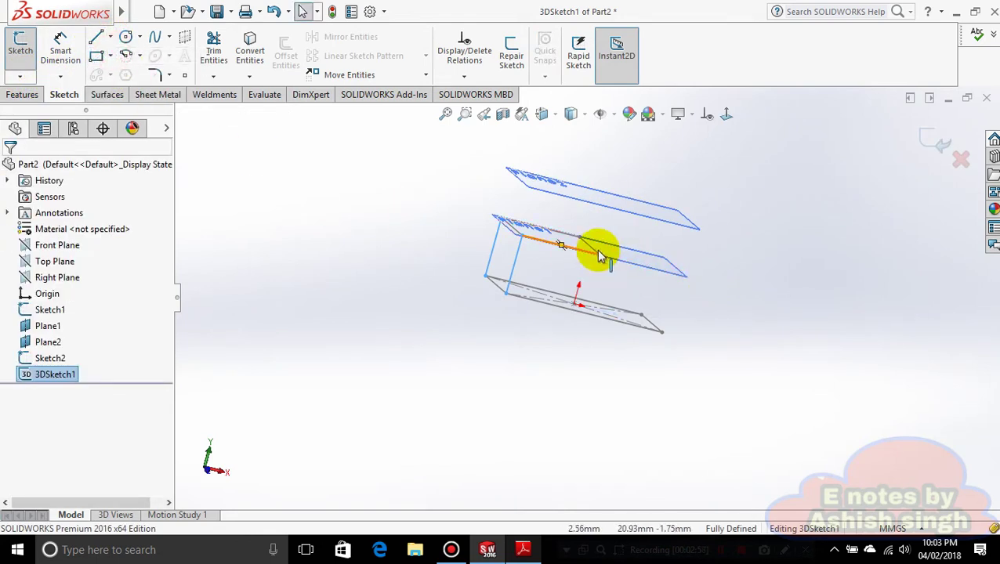
- Start a new 3D sketch in the front view and draw a sloped line about 20 mm long from the seat's inner front corner to the upper plane
left_click(727, 113)
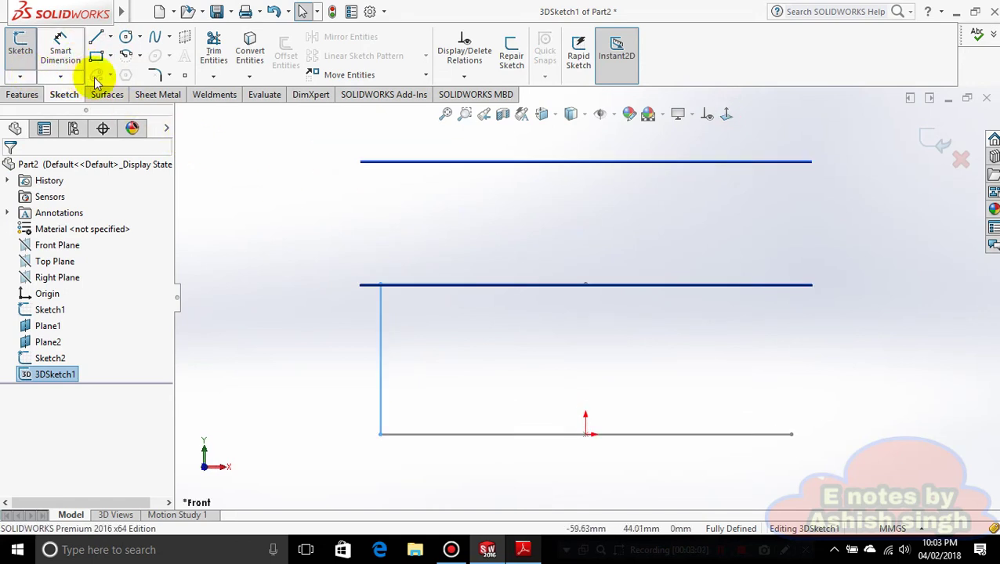
left_click(158, 94)
left_click(209, 97)
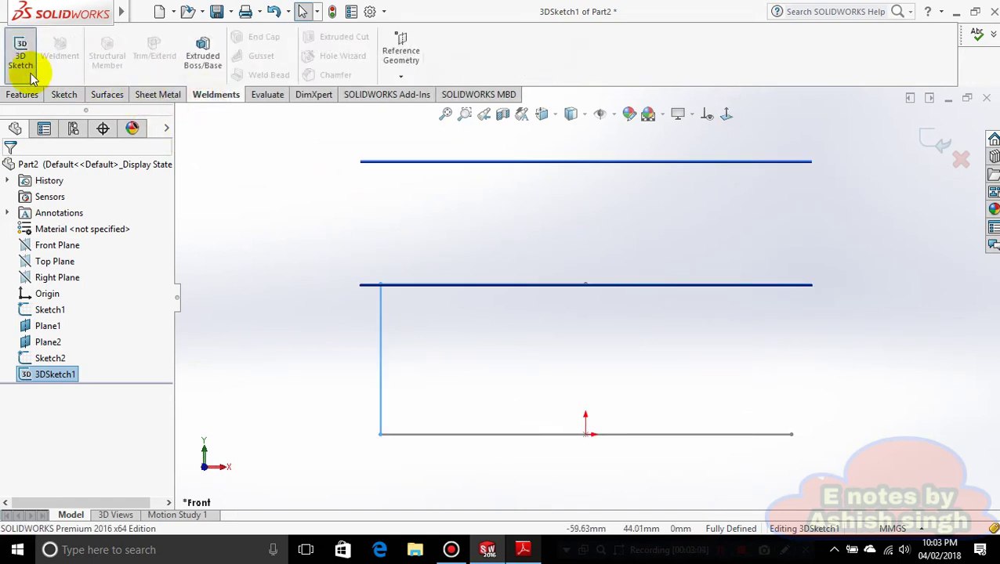
left_click(21, 59)
left_click(19, 59)
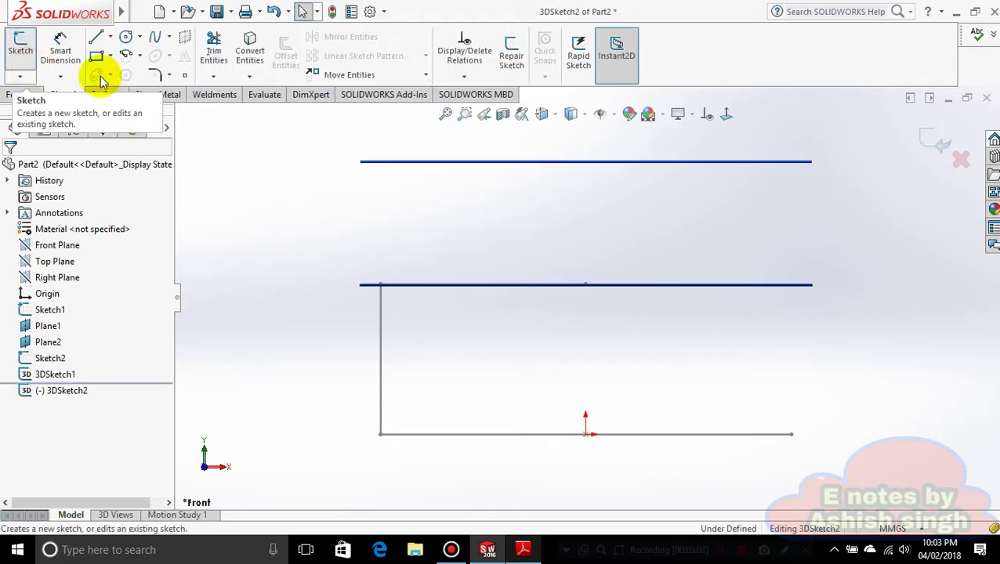
left_click(111, 39)
left_click(107, 49)
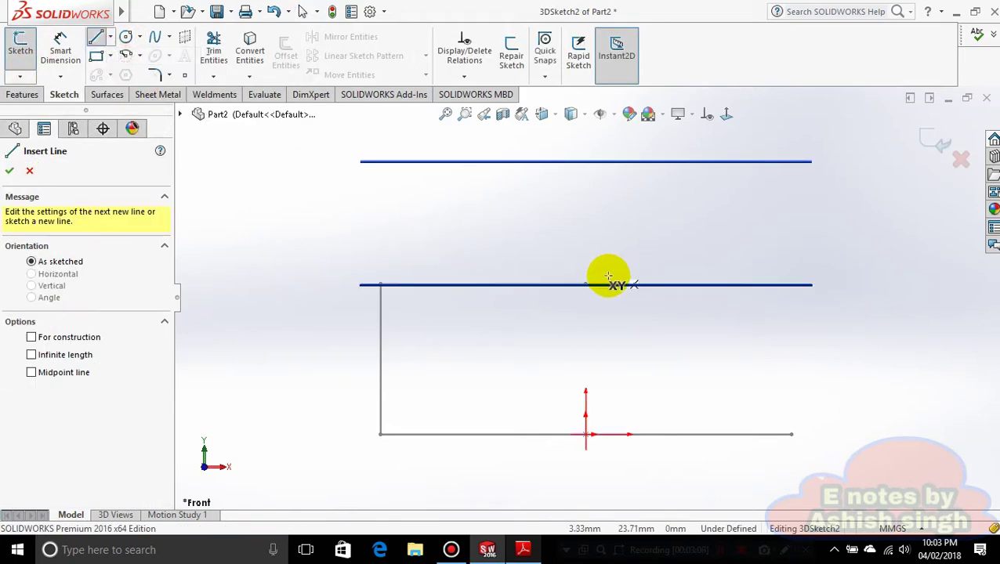
left_click(586, 285)
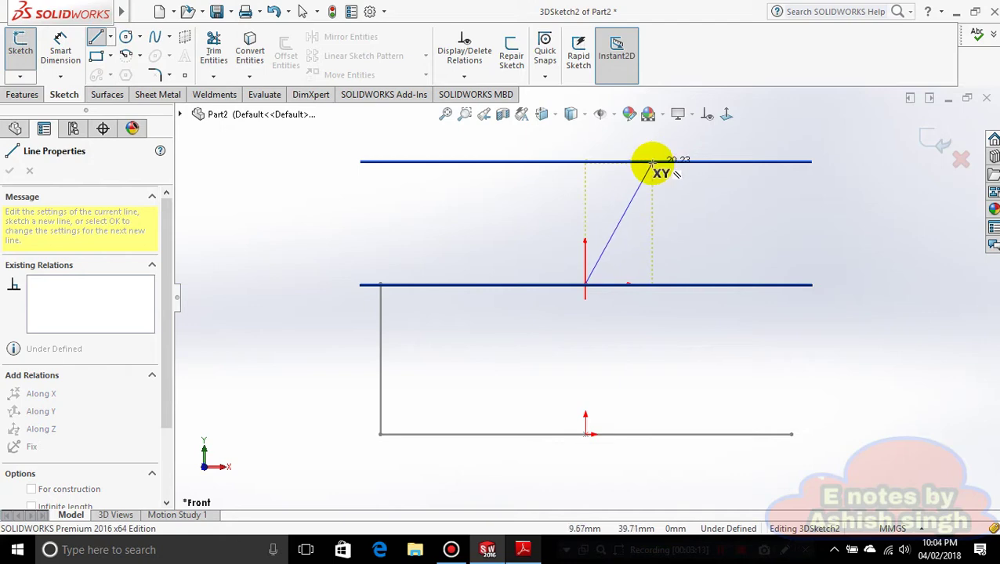
left_click(653, 162)
key("Escape")
key("Escape")
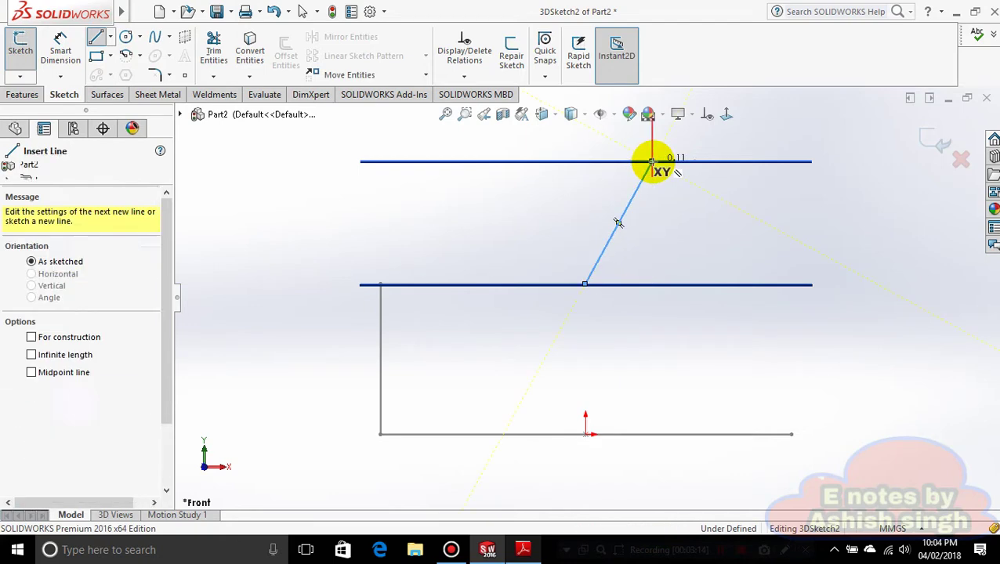
- Dimension the angle between the sloped line and the seat rectangle's front edge to 110 degrees
middle_click_drag(663, 223, 669, 256)
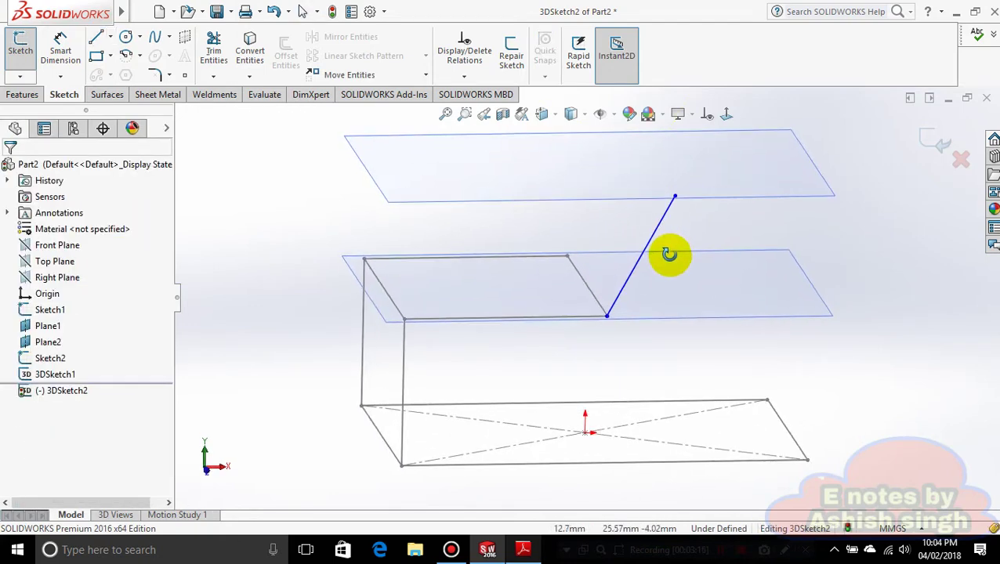
left_click(62, 47)
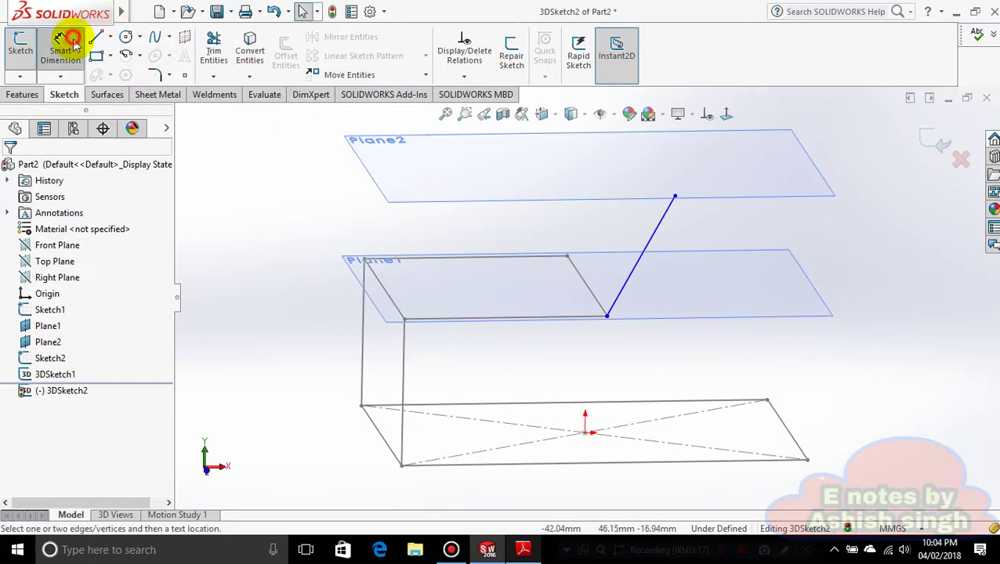
left_click(530, 319)
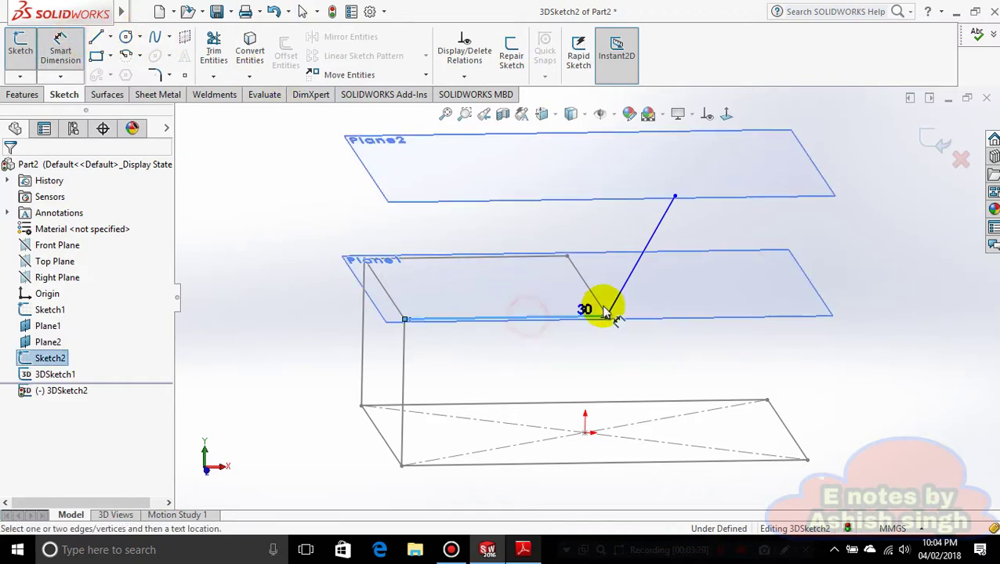
left_click(623, 298)
left_click(558, 286)
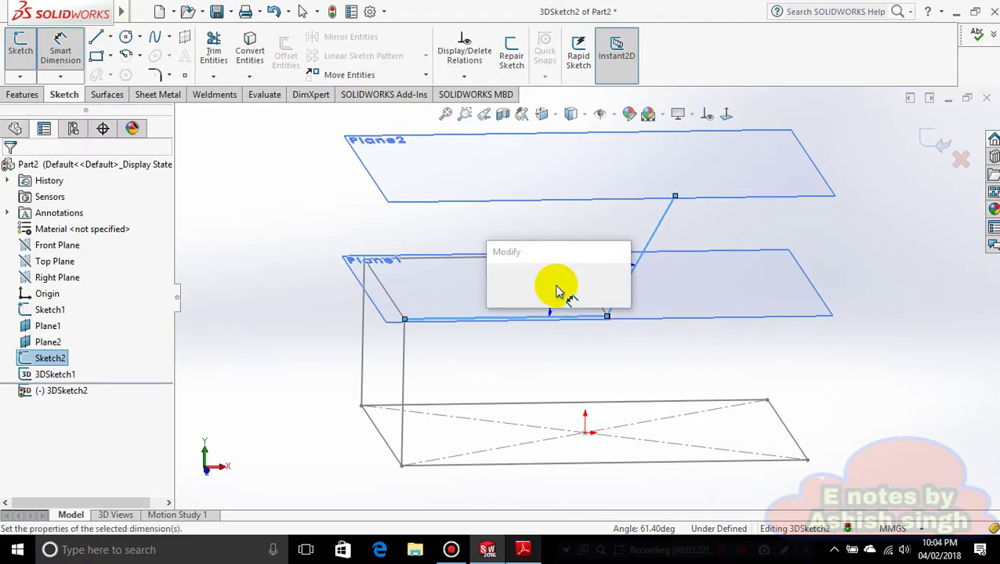
type("110")
key("Return")
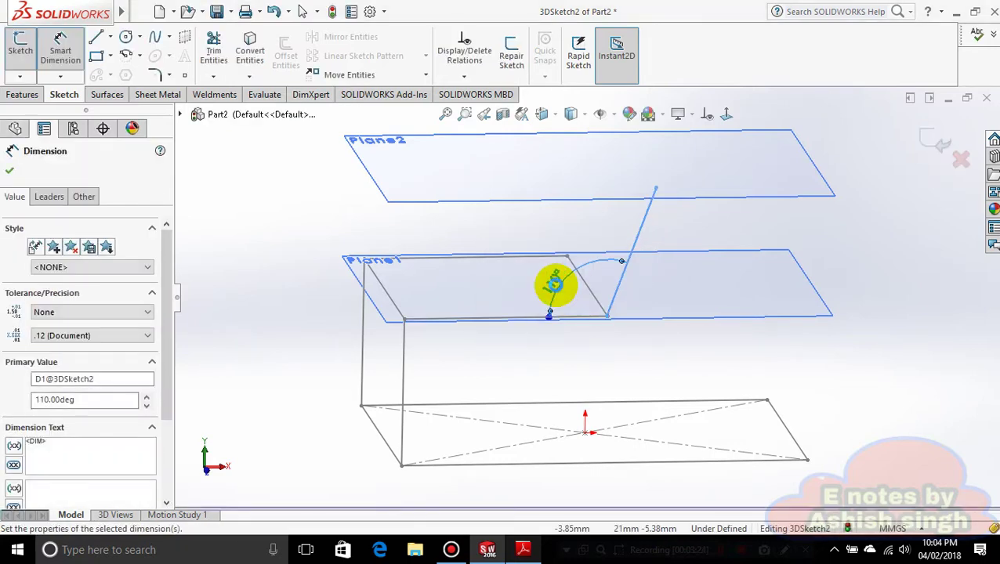
- Check the backrest angle against the WELDMENTS.pdf drawing and close the 3D sketch in SOLIDWORKS
left_click(524, 550)
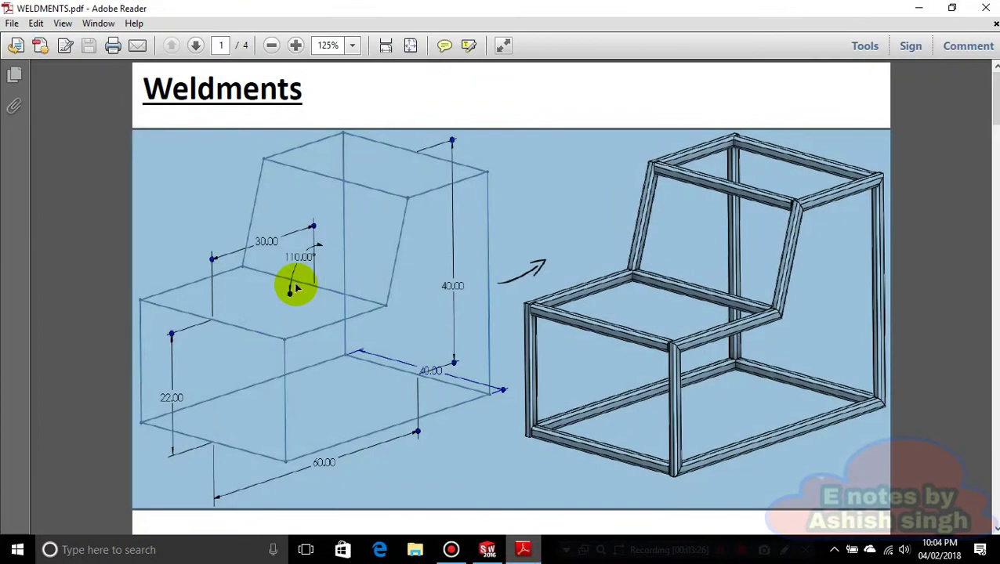
key("alt+Tab")
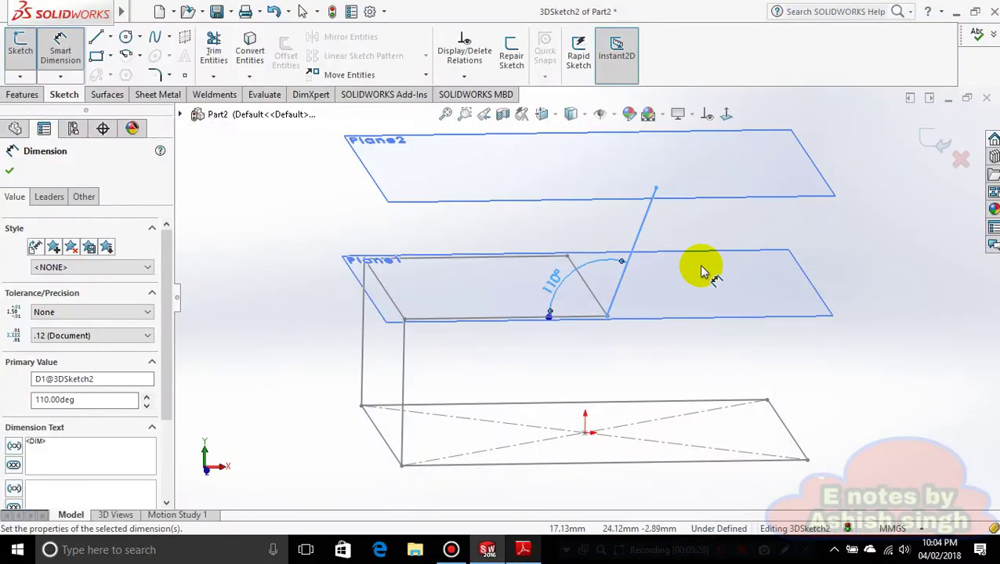
right_click(728, 215)
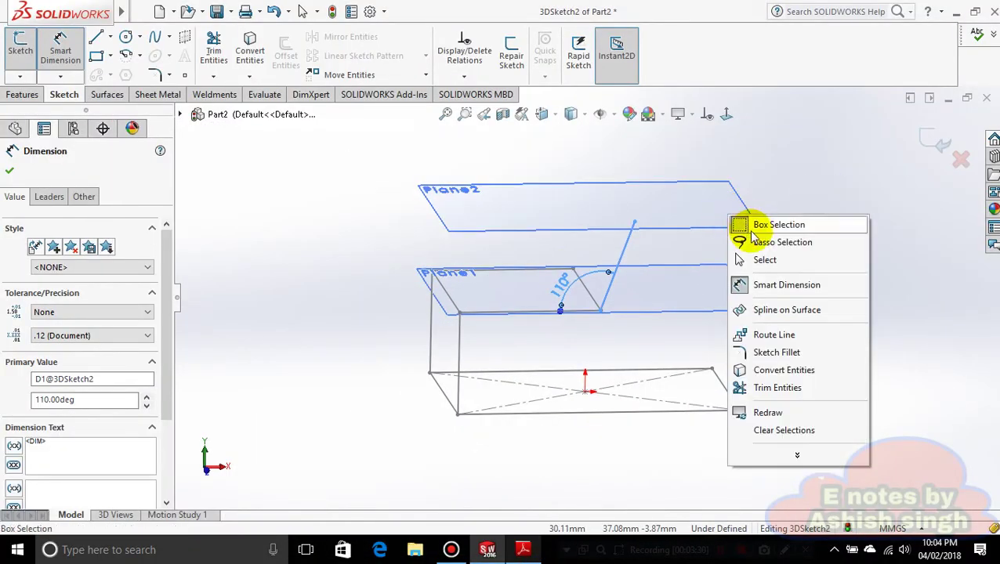
left_click(797, 174)
left_click(929, 147)
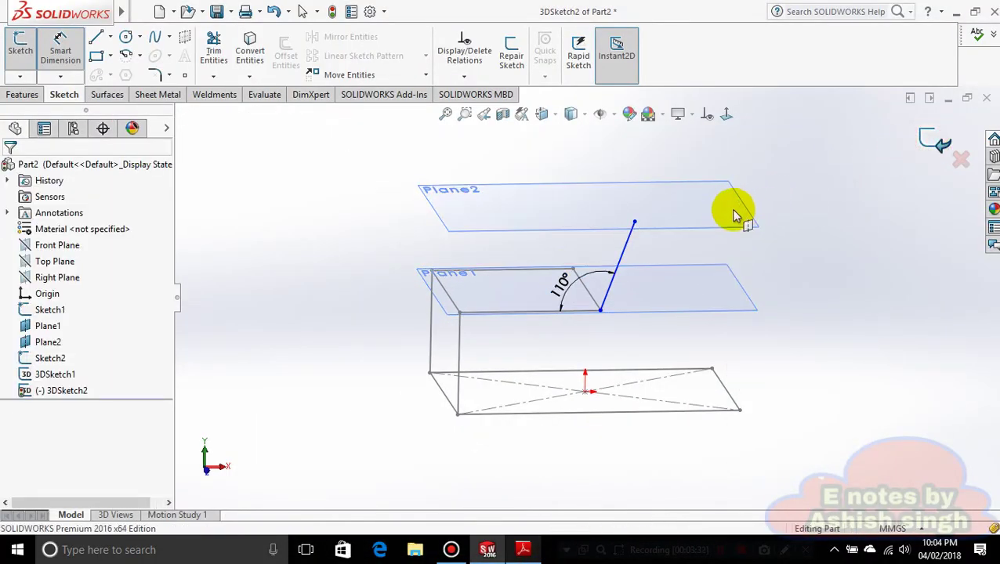
- Sketch a corner rectangle about 23 x 40 mm on the upper offset plane, from the base outline's rear-right corner to the sloped line's upper end
left_click(736, 209)
right_click(749, 205)
left_click(756, 189)
left_click(726, 114)
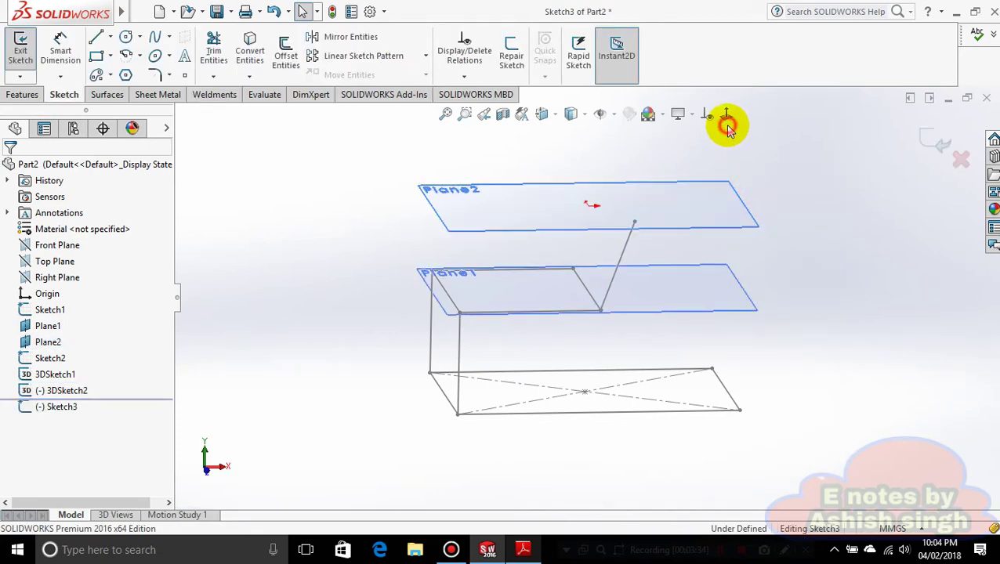
left_click(111, 57)
left_click(123, 75)
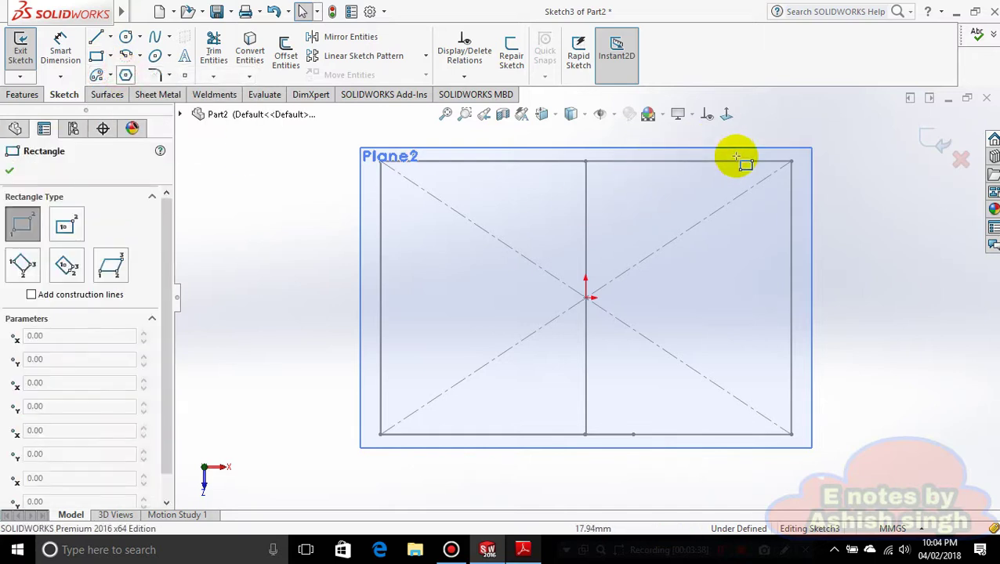
left_click(789, 162)
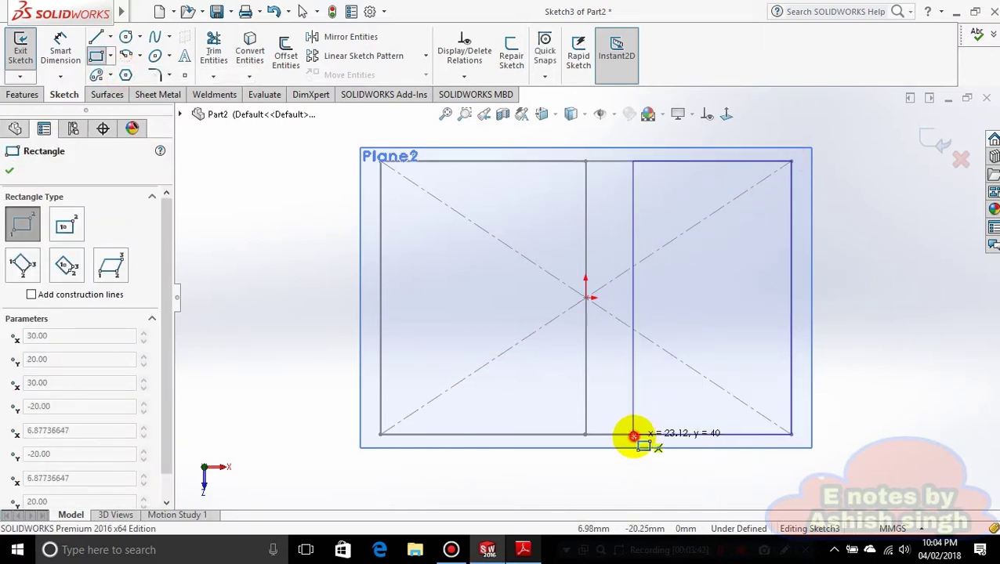
left_click(633, 434)
left_click(9, 170)
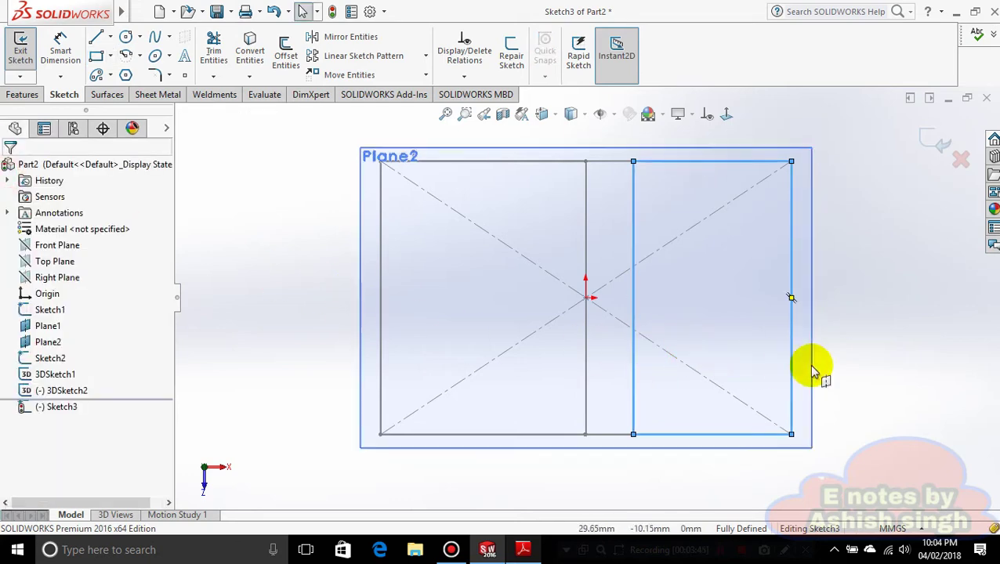
- Close the upper rectangle sketch and hide both offset planes so only the wireframe is displayed
left_click(844, 352)
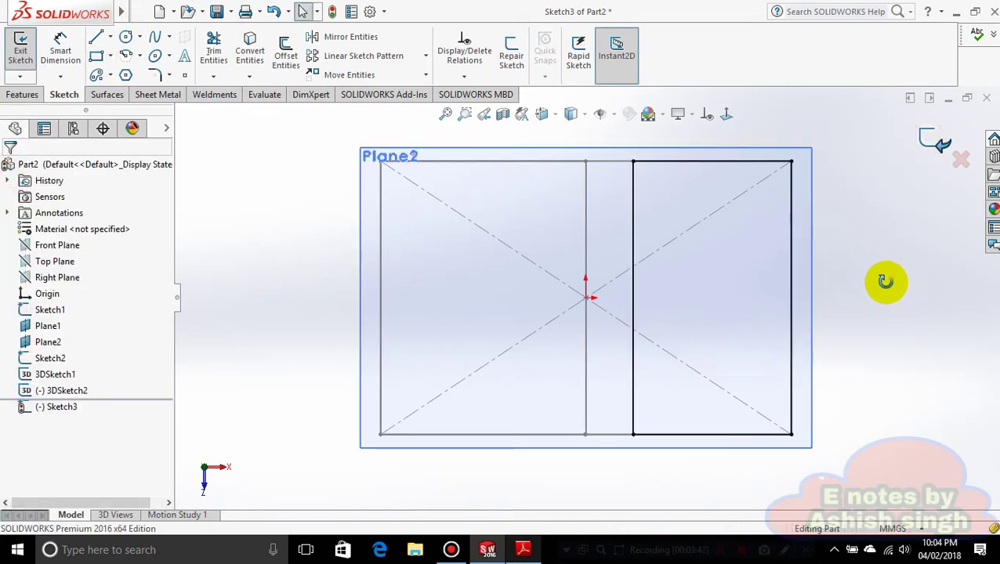
key("ctrl+b")
mouse_move(886, 281)
middle_mouse_down()
mouse_move(893, 212)
mouse_move(843, 336)
middle_mouse_up()
right_click(640, 369)
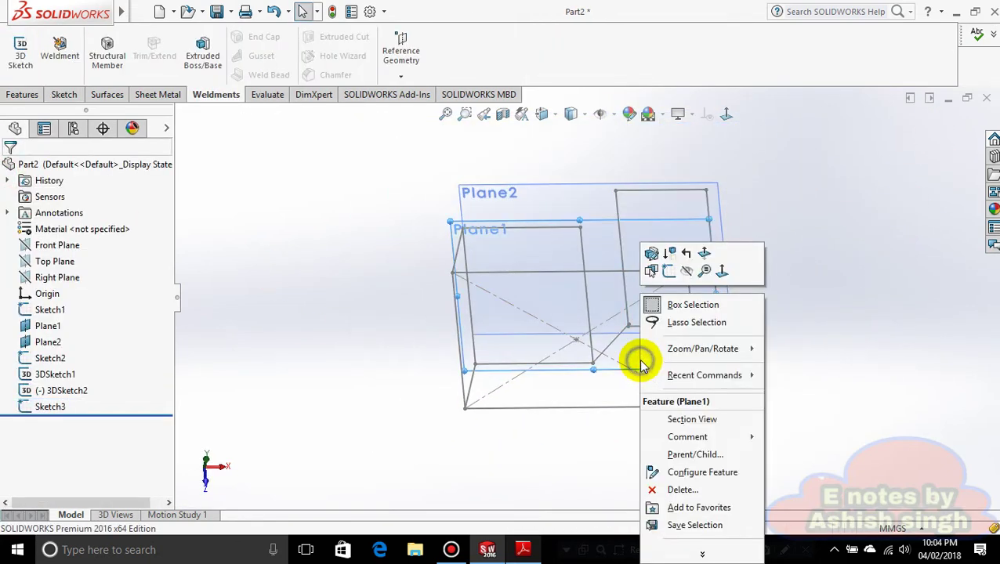
left_click(676, 274)
right_click(572, 226)
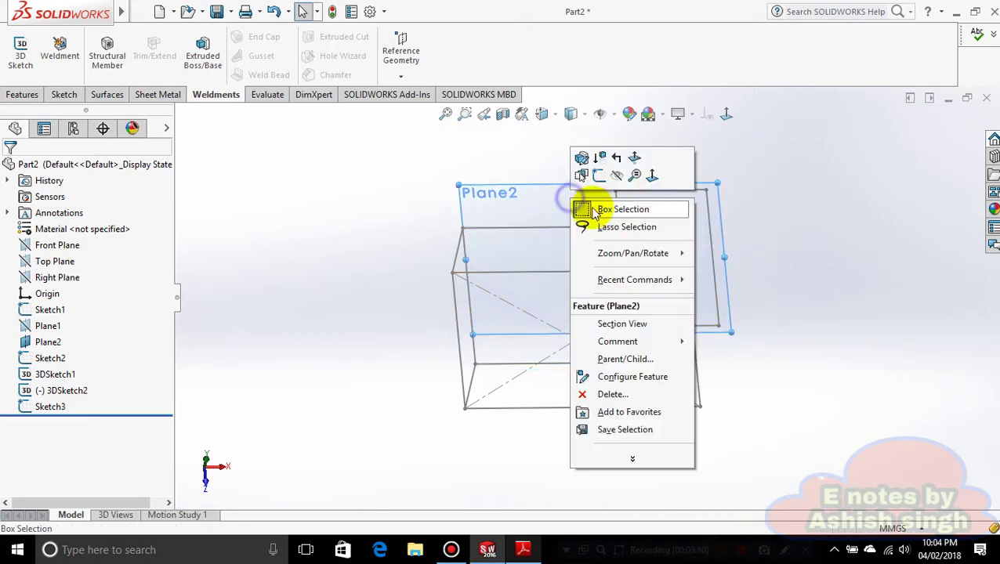
left_click(619, 182)
- Start a new 3D sketch and draw the rear sloped line, about 19 mm long, from the upper rectangle's inner corner to the seat's inner corner
mouse_move(779, 293)
middle_mouse_down()
mouse_move(832, 256)
mouse_move(752, 337)
mouse_move(716, 279)
mouse_move(845, 266)
mouse_move(854, 304)
middle_mouse_up()
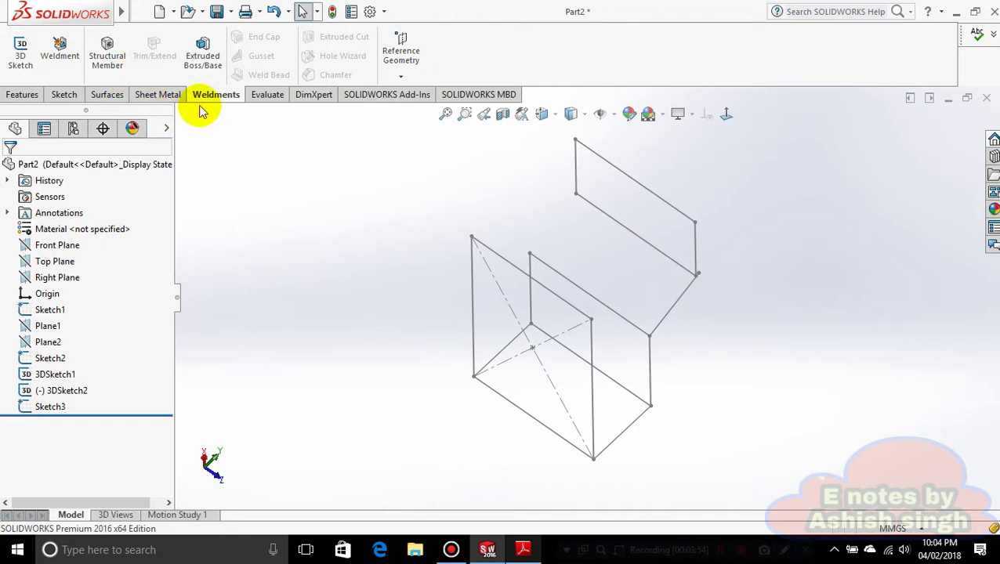
left_click(20, 49)
left_click(95, 37)
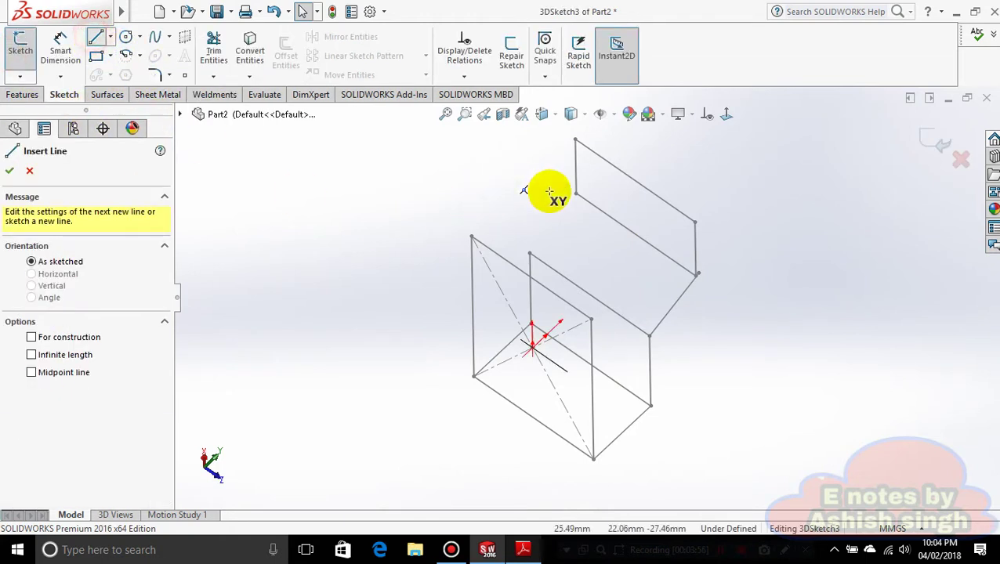
left_click(576, 194)
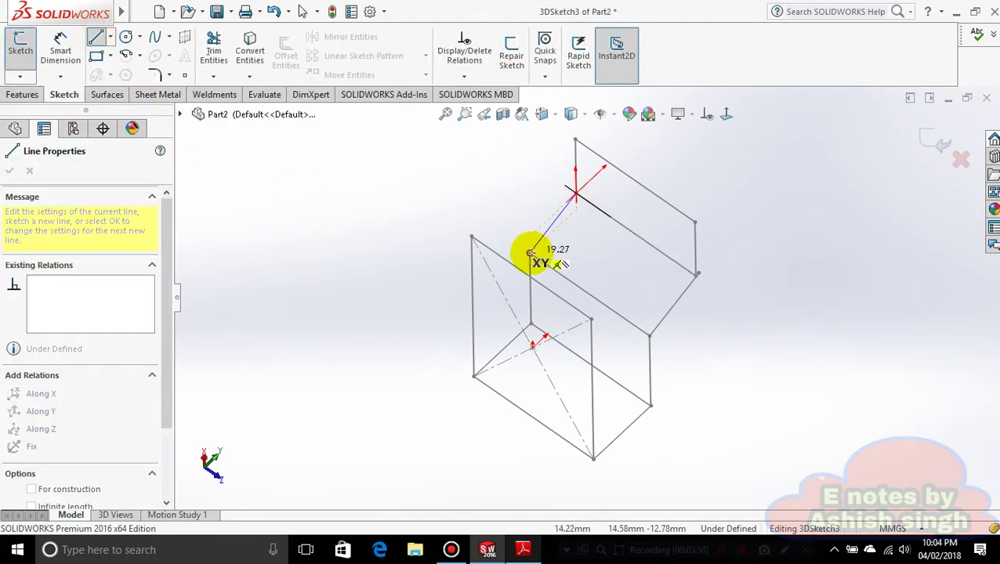
left_click(530, 253)
key("Escape")
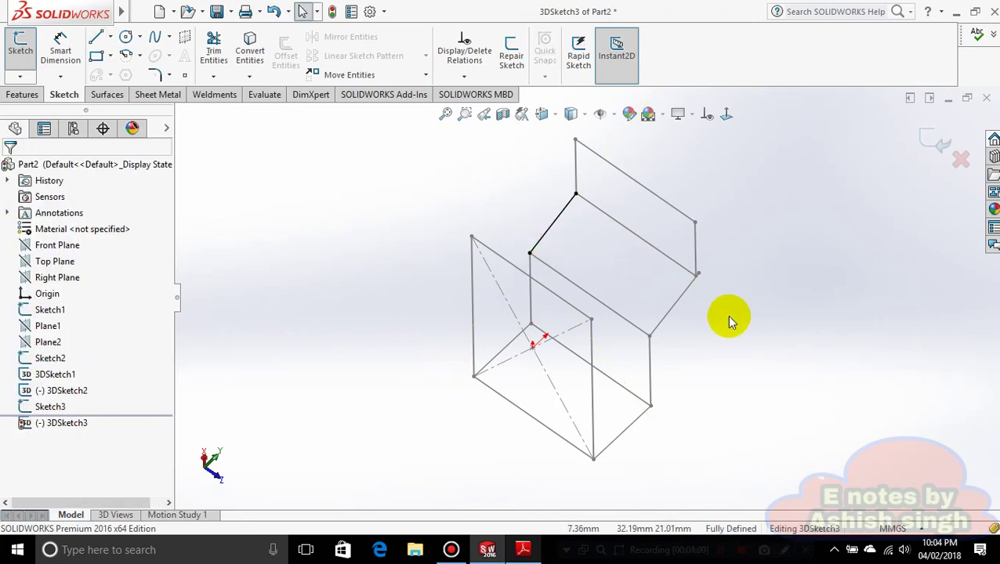
- Draw a 3D sketch line from the upper rectangle's outer front corner down to the base outline's front-right corner
mouse_move(728, 319)
middle_mouse_down()
mouse_move(654, 285)
mouse_move(524, 301)
middle_mouse_up()
middle_click_drag(635, 359, 651, 363)
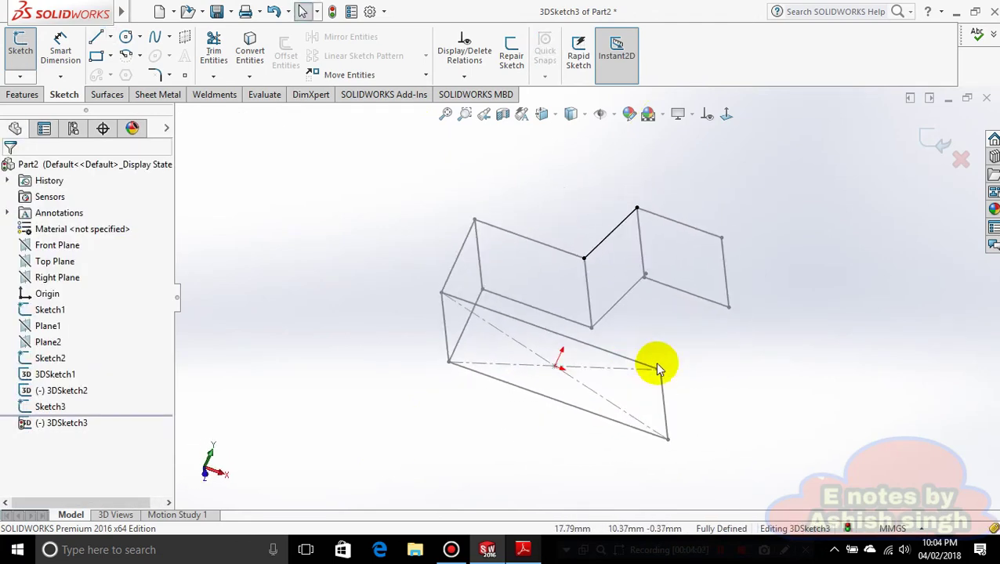
left_click(97, 37)
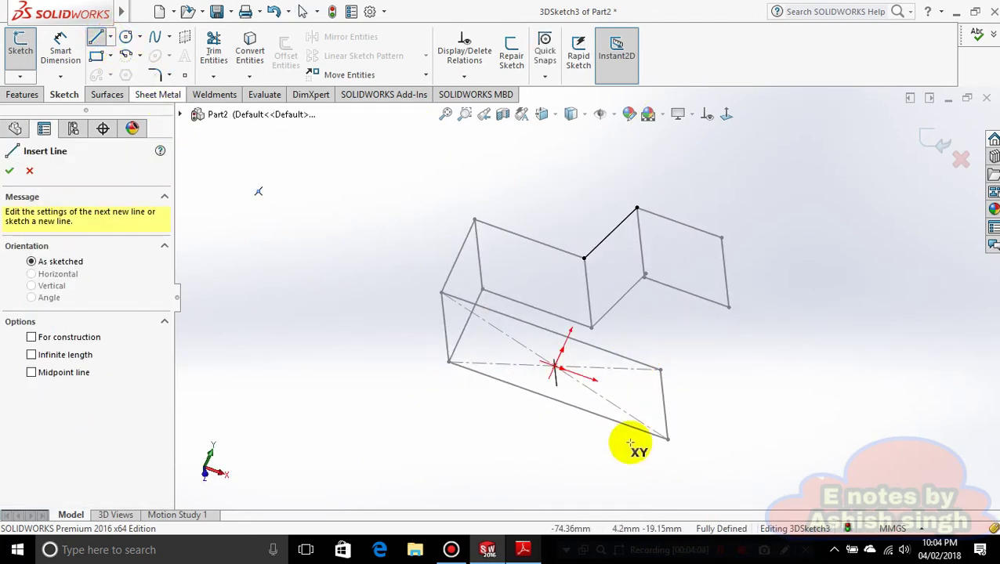
left_click(728, 308)
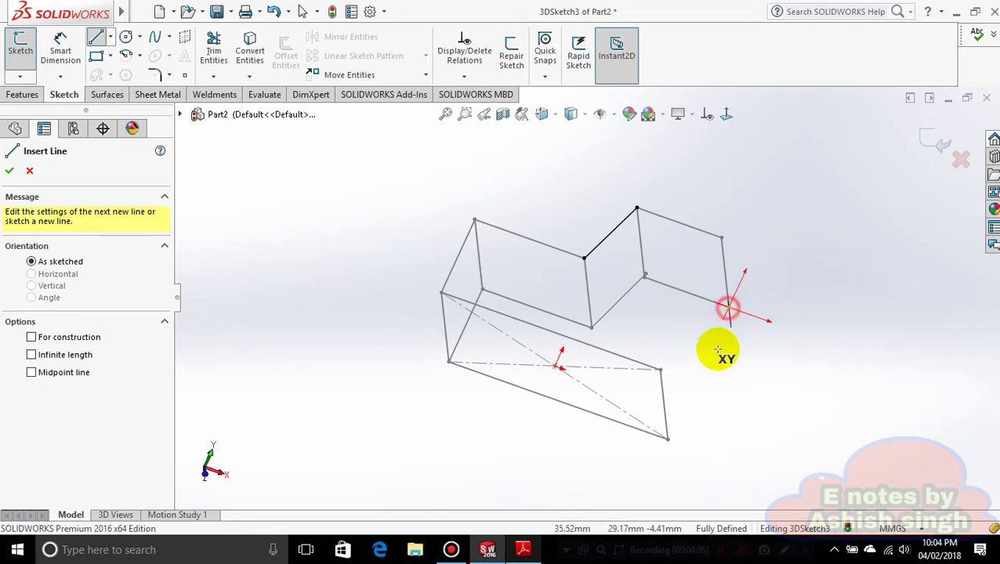
left_click(666, 437)
key("Escape")
left_click(276, 198)
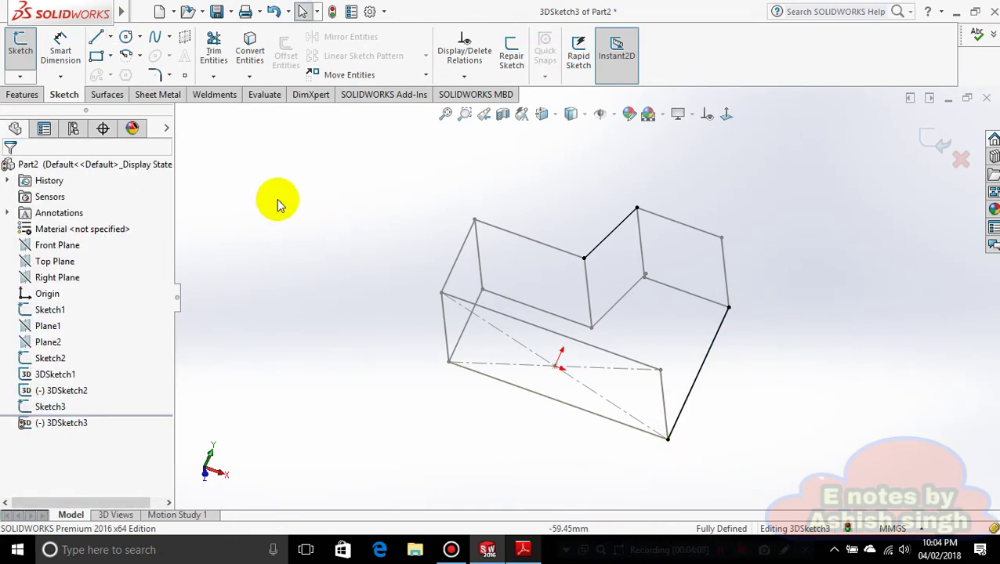
- Draw a line about 40 mm long from the upper rectangle's outer rear corner to the base outline's rear-right corner and close the 3D sketch
left_click(95, 54)
left_click(97, 40)
mouse_move(681, 334)
middle_mouse_down()
mouse_move(775, 386)
mouse_move(665, 237)
middle_mouse_up()
left_click(656, 237)
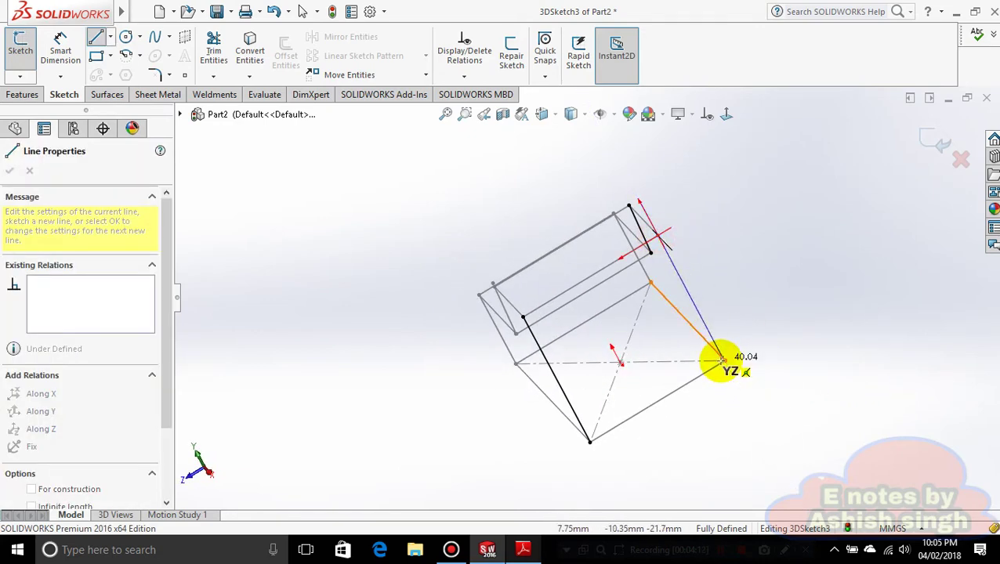
left_click(725, 361)
key("Escape")
key("Escape")
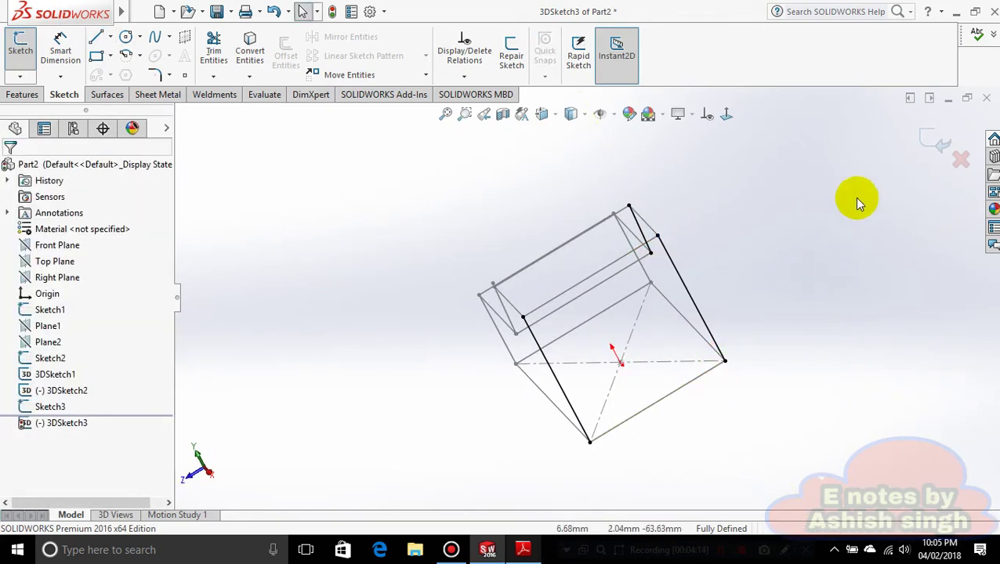
left_click(940, 145)
mouse_move(837, 256)
middle_mouse_down()
mouse_move(826, 312)
mouse_move(897, 374)
mouse_move(962, 317)
mouse_move(864, 285)
mouse_move(768, 297)
mouse_move(756, 260)
middle_mouse_up()
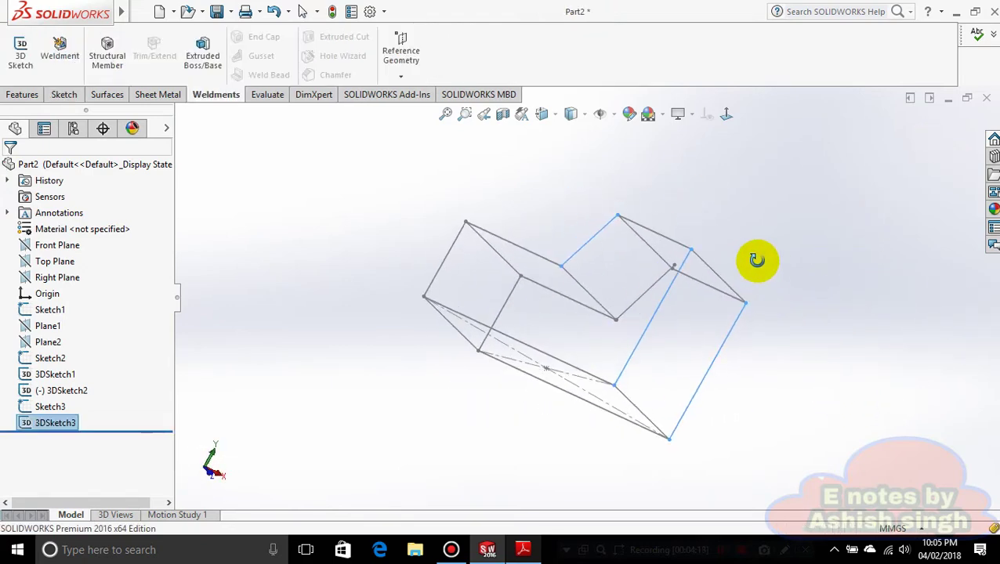
- Compare the completed wireframe with the WELDMENTS.pdf drawing in Adobe Reader and return to SOLIDWORKS
left_click(523, 551)
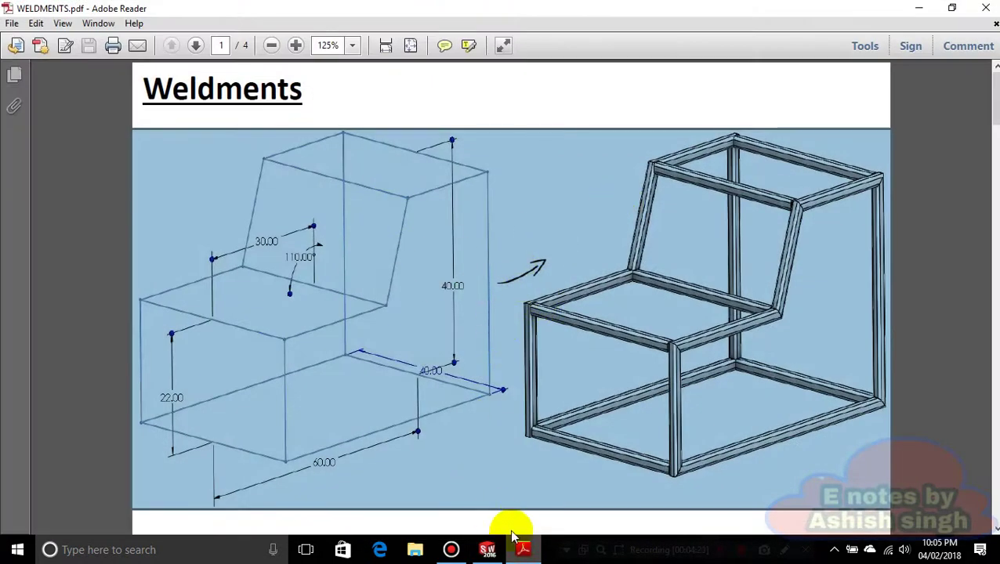
left_click(524, 551)
mouse_move(656, 225)
middle_mouse_down()
mouse_move(618, 381)
mouse_move(631, 295)
mouse_move(531, 462)
middle_mouse_up()
left_click(523, 551)
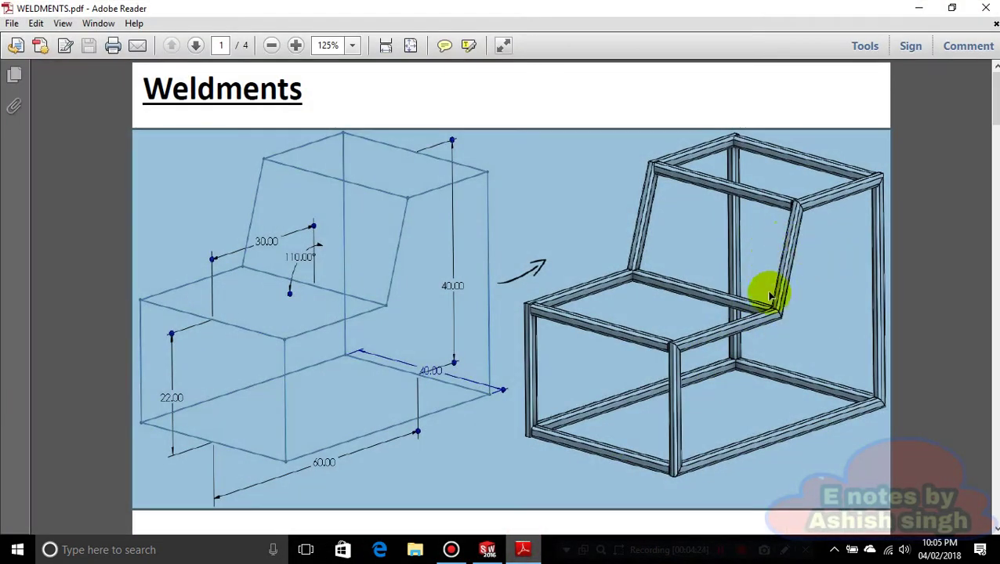
left_click(532, 552)
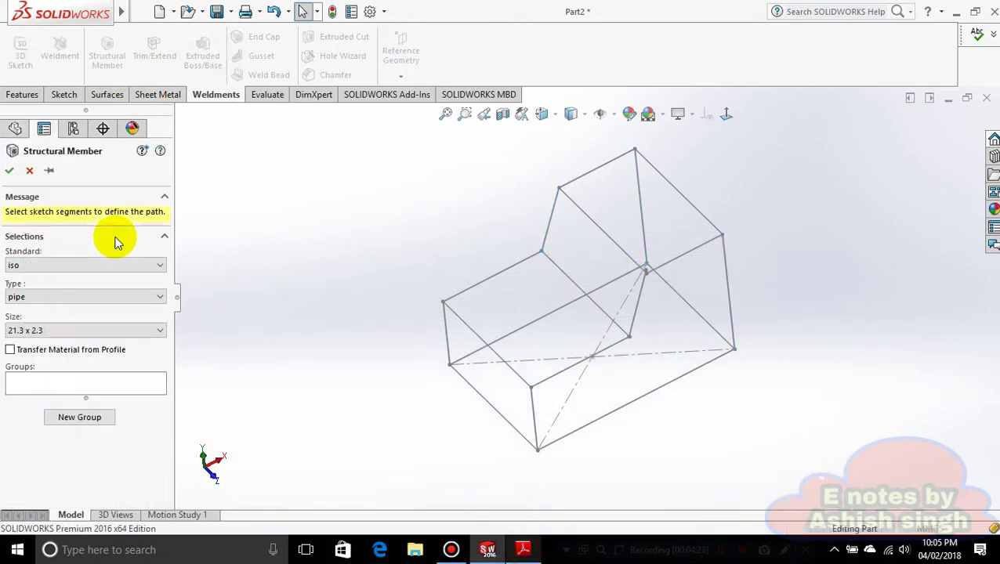
- Set the Structural Member profile to the iso standard, square tube type, size 20 x 20 x 2
left_click(69, 265)
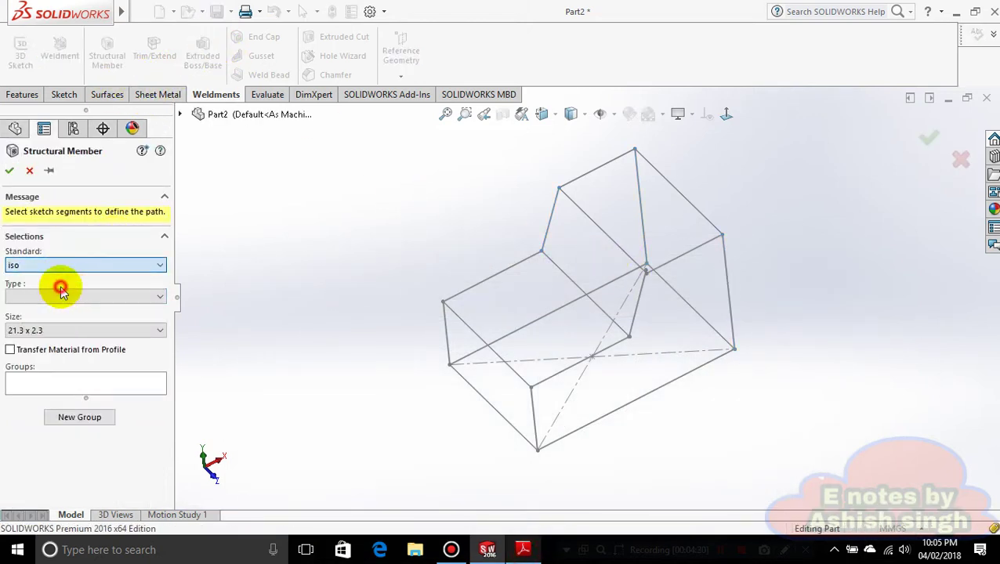
left_click(62, 293)
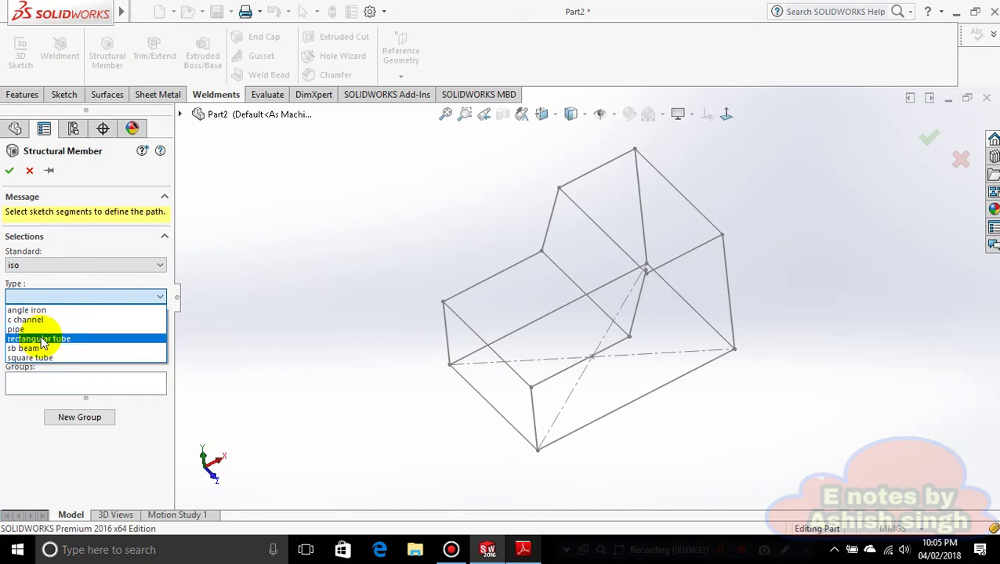
left_click(33, 357)
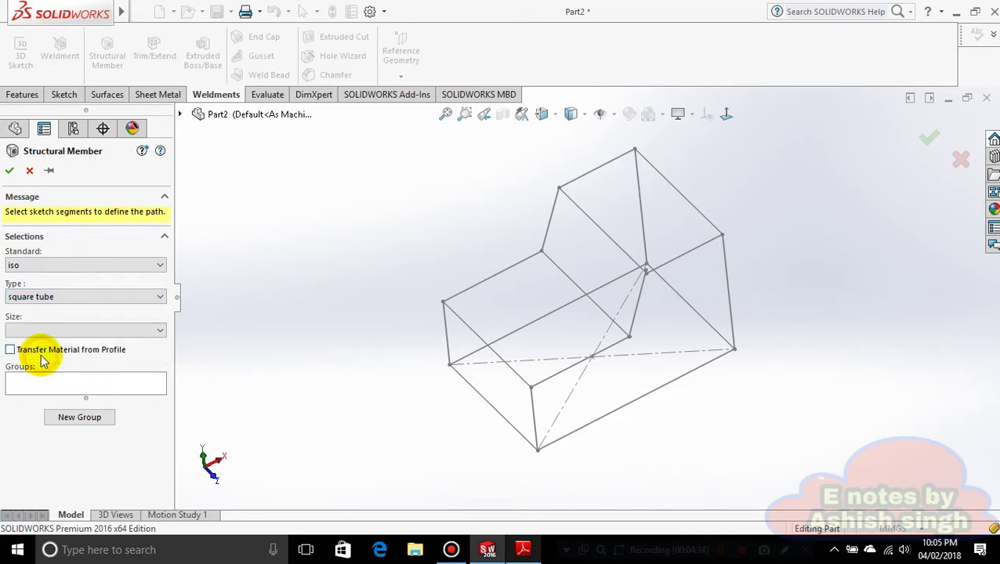
left_click(96, 333)
left_click(85, 341)
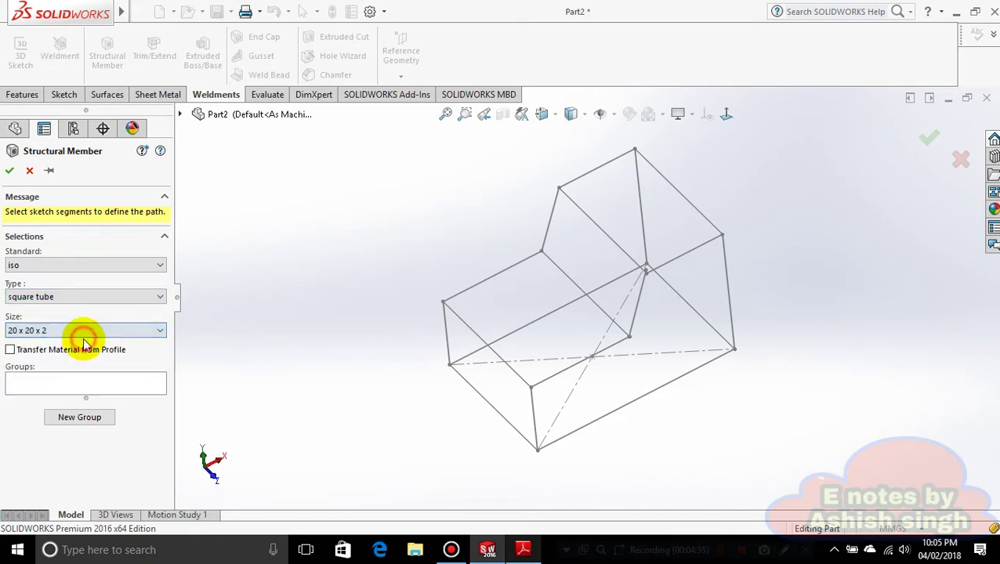
- Assign the four edges of the seat rectangle to the first structural member group, keeping the 20 x 20 x 2 size
left_click(521, 262)
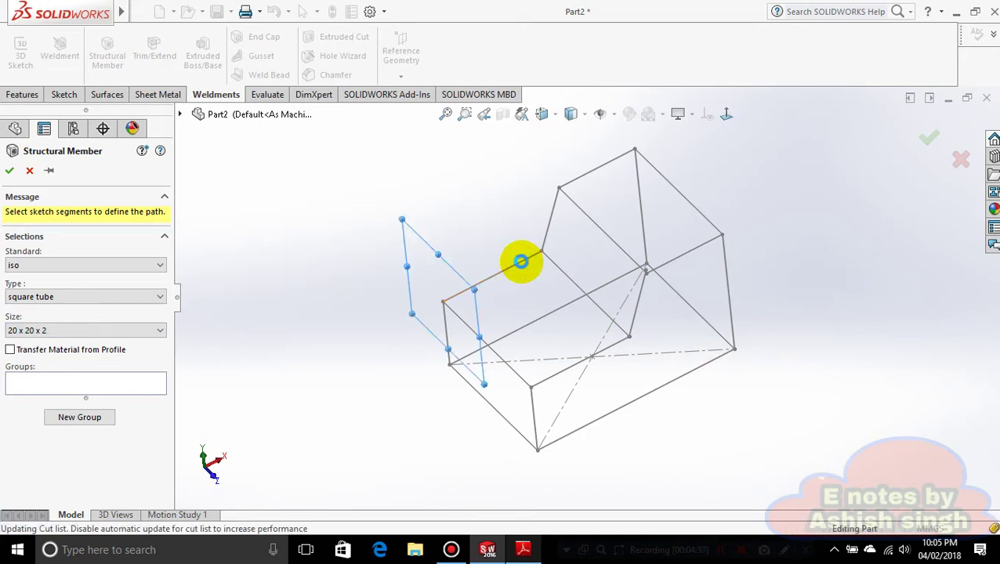
left_click(594, 308)
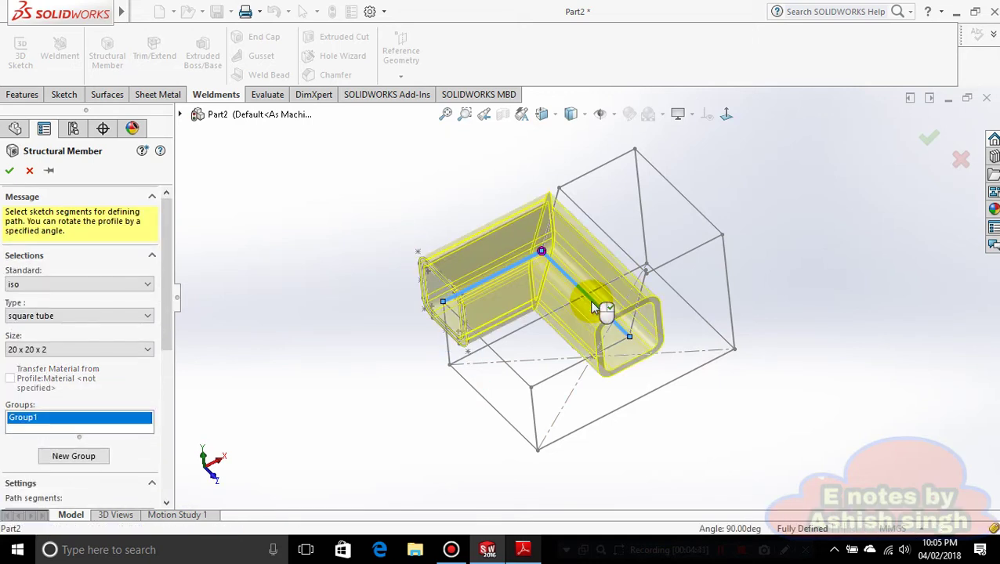
left_click(572, 372)
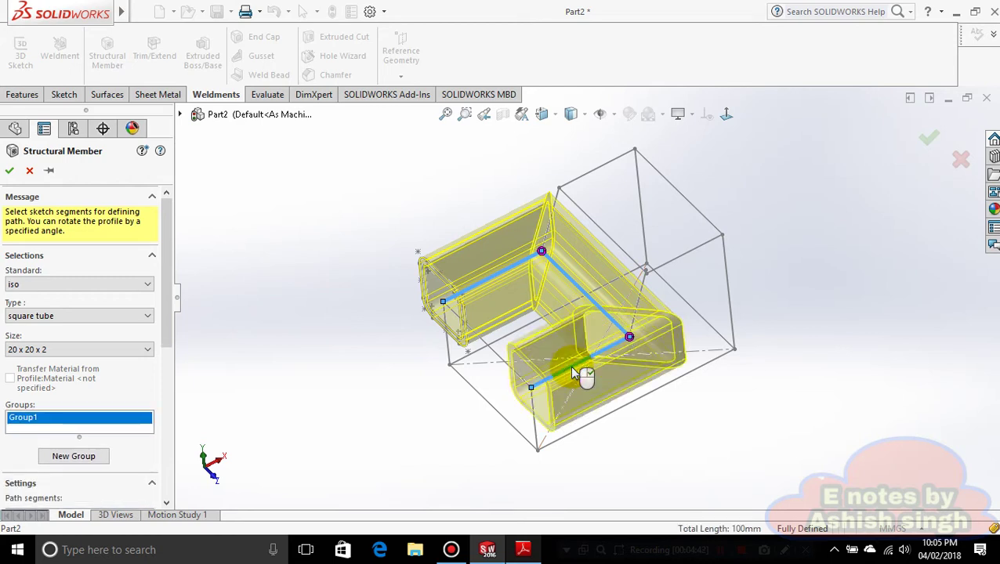
left_click(496, 357)
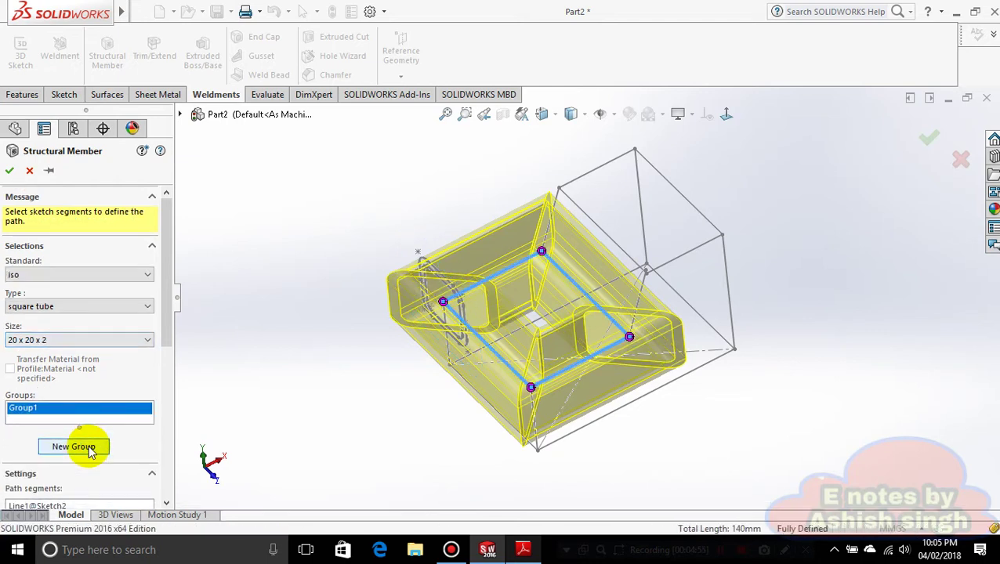
left_click(123, 339)
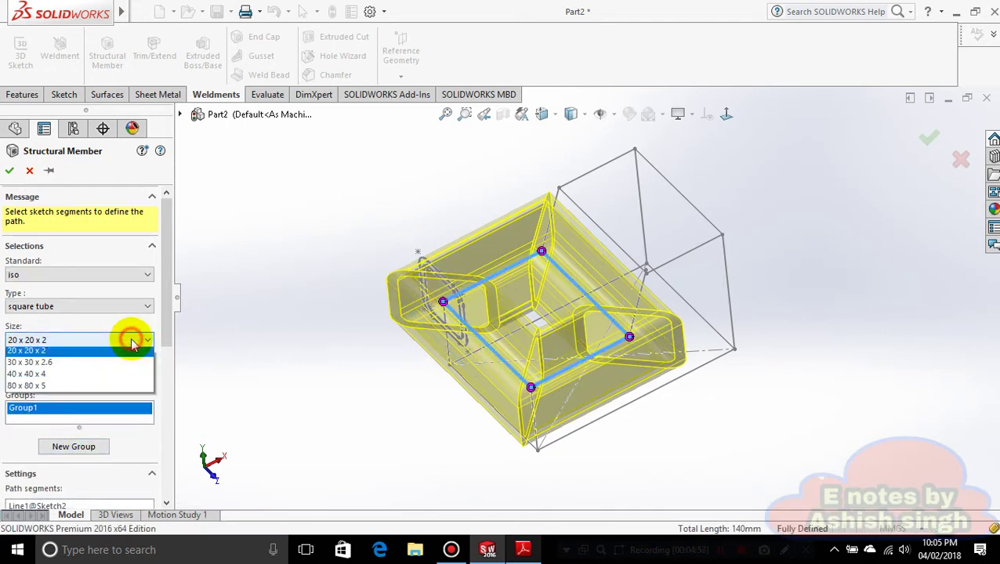
left_click(75, 357)
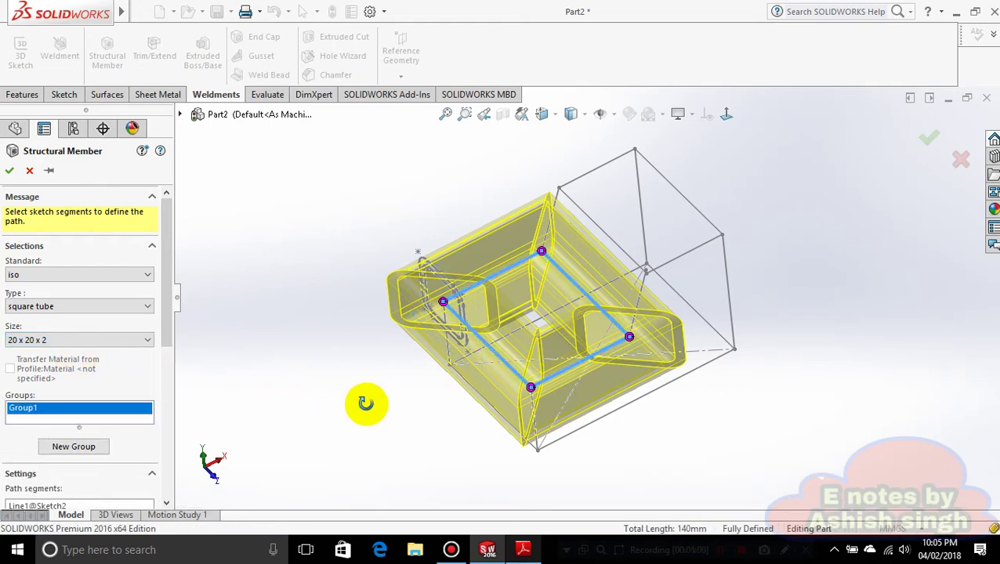
middle_click_drag(366, 403, 345, 313)
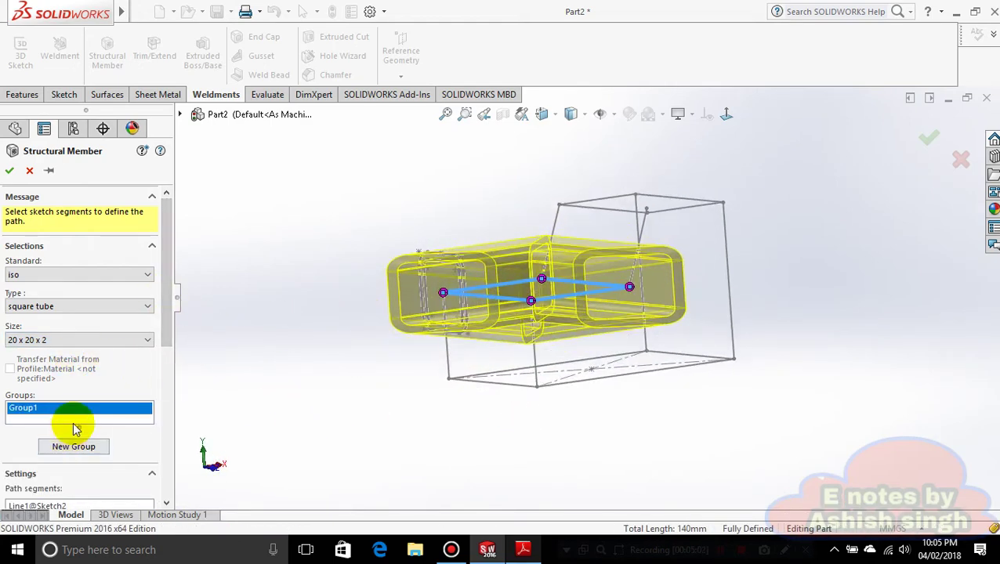
- Add a second group with the rear sloped line and the upper rectangle's inner edge, and accept the structural member
left_click(73, 448)
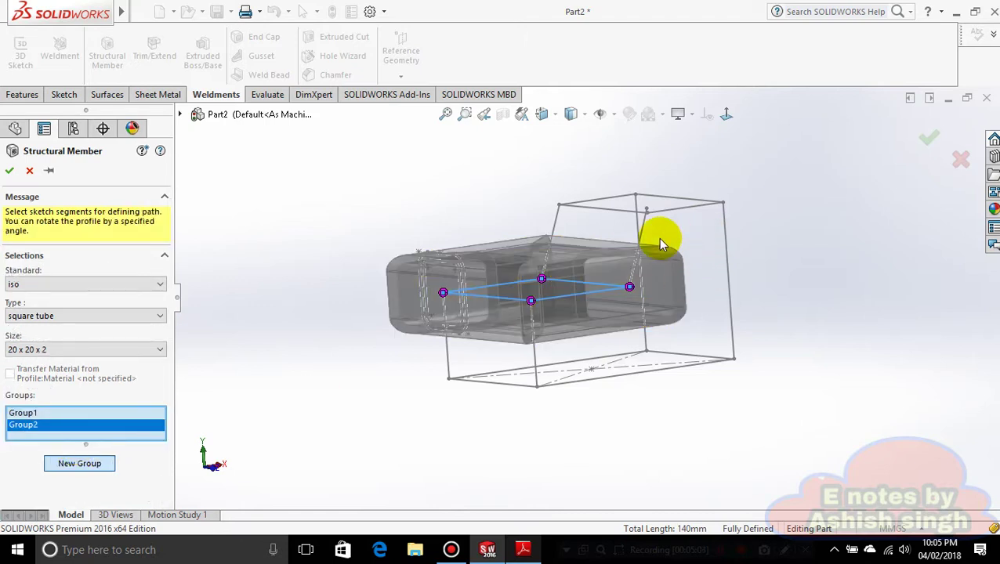
left_click(556, 235)
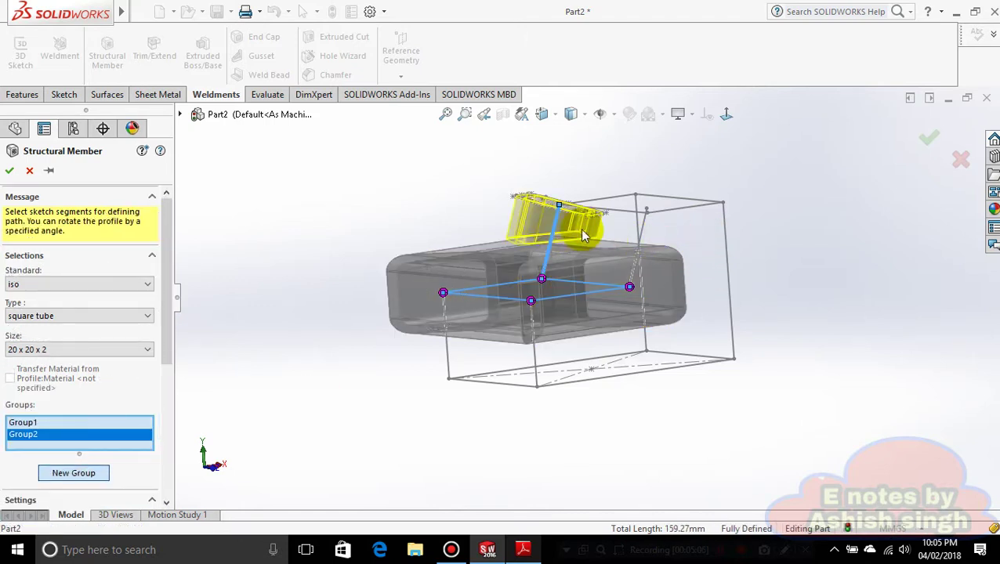
left_click(644, 226)
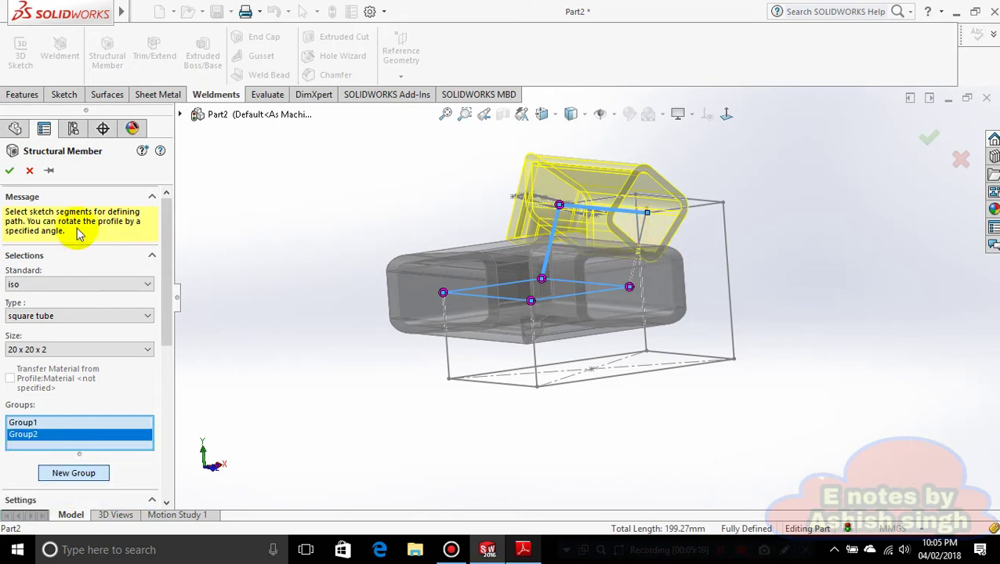
left_click(9, 171)
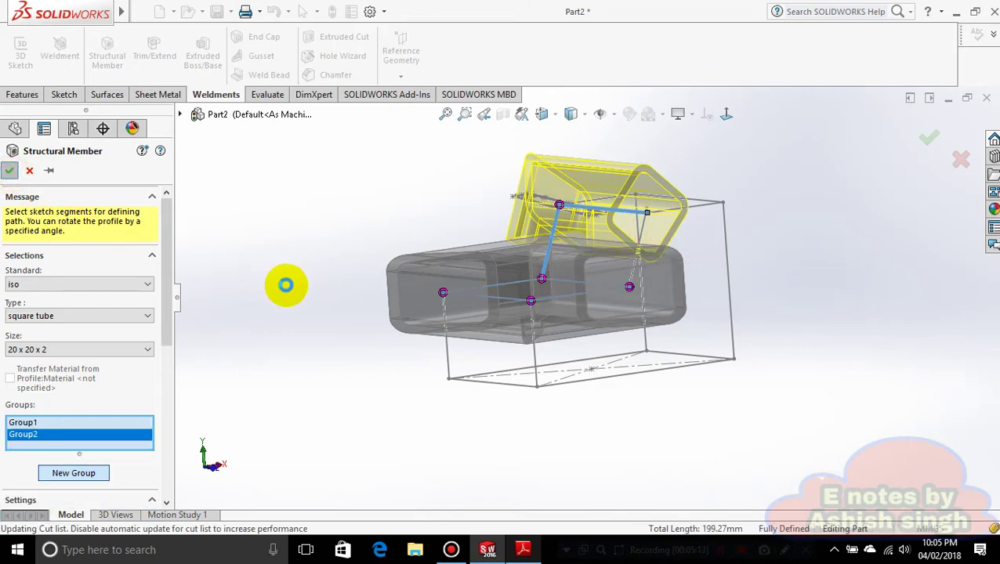
- Open the profile sketch inside the square tube structural member for editing
middle_click_drag(287, 286, 310, 361)
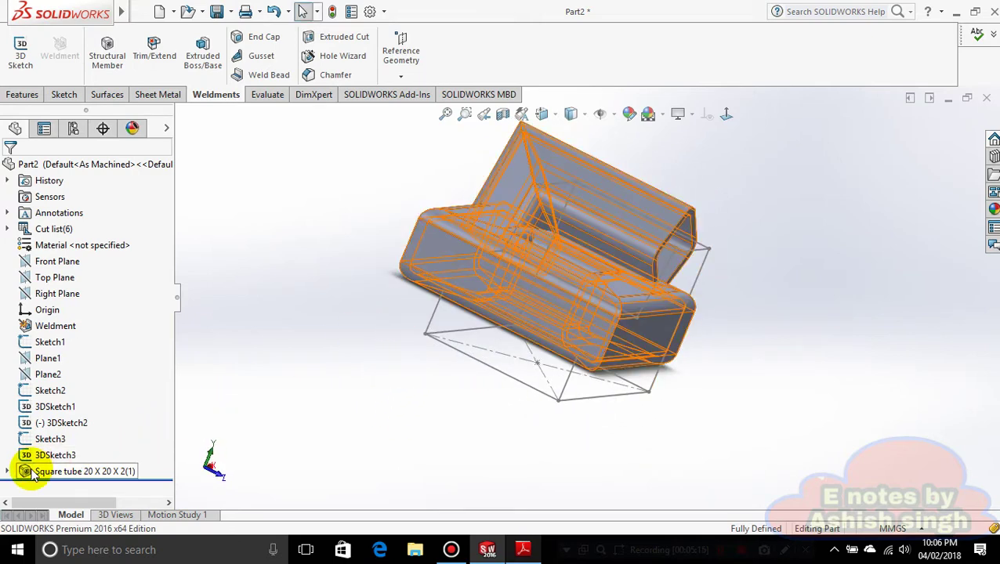
left_click(7, 471)
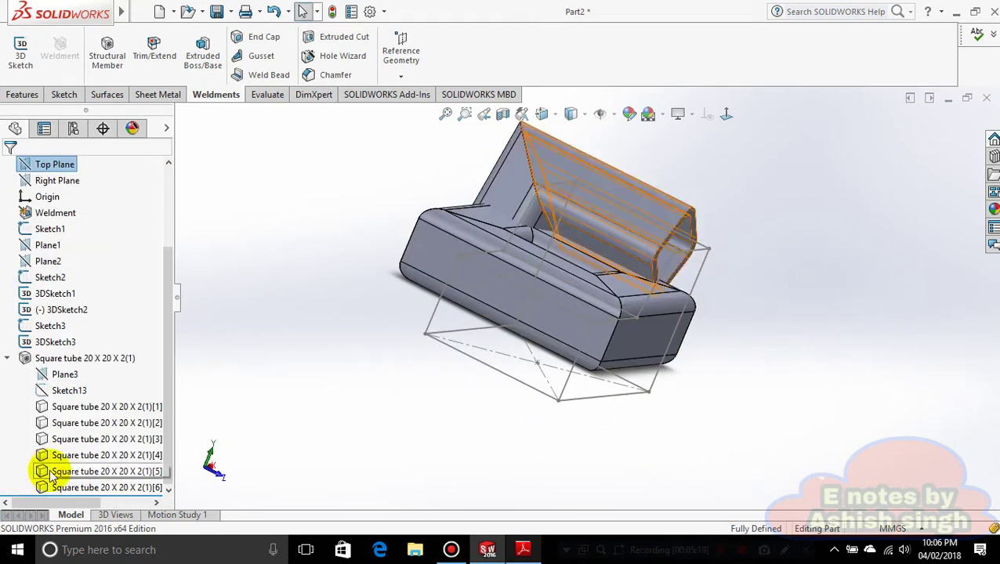
left_click(64, 390)
right_click(70, 391)
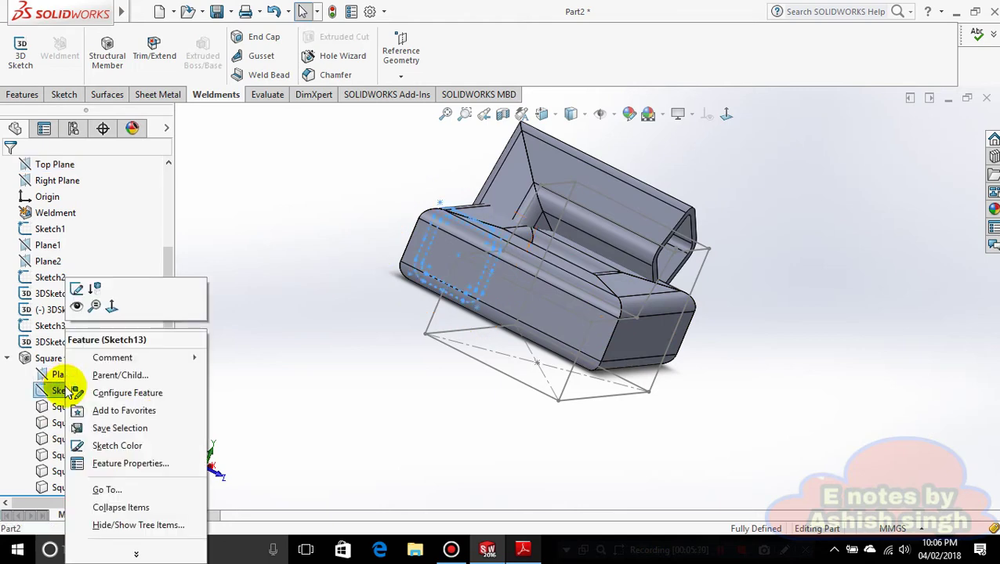
left_click(77, 289)
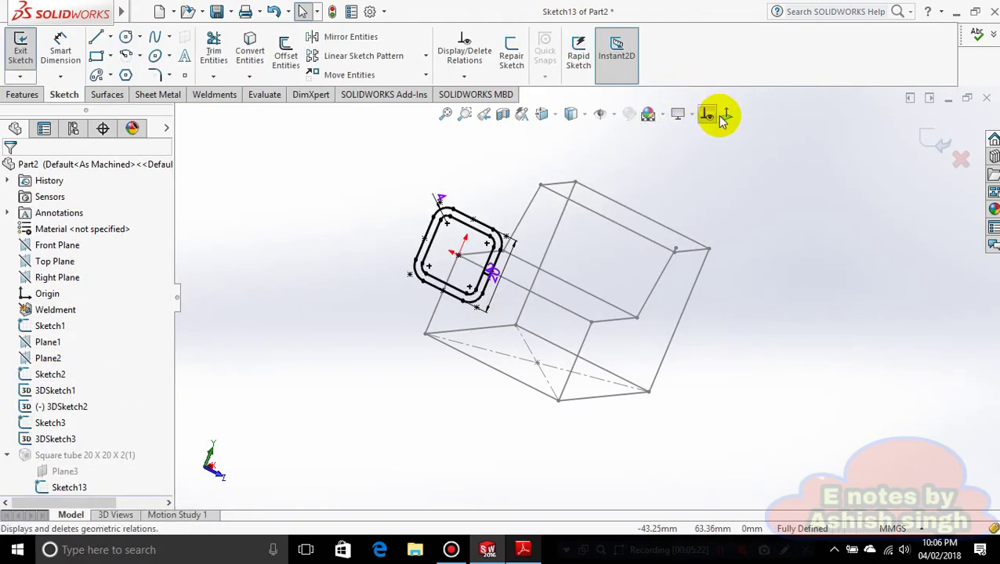
left_click(714, 118)
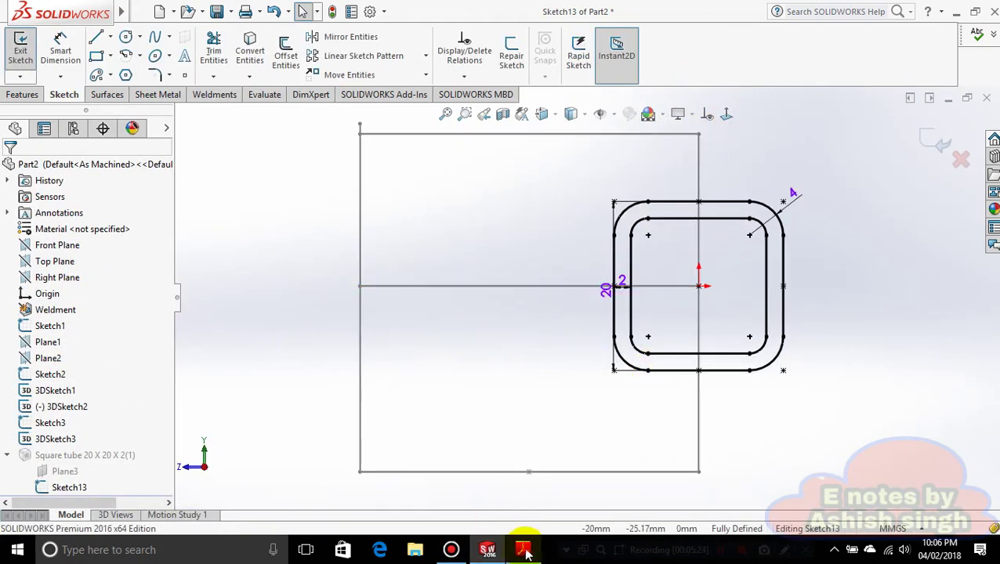
- Check the frame proportions in WELDMENTS.pdf in Adobe Reader and return to the profile sketch in SOLIDWORKS
left_click(523, 550)
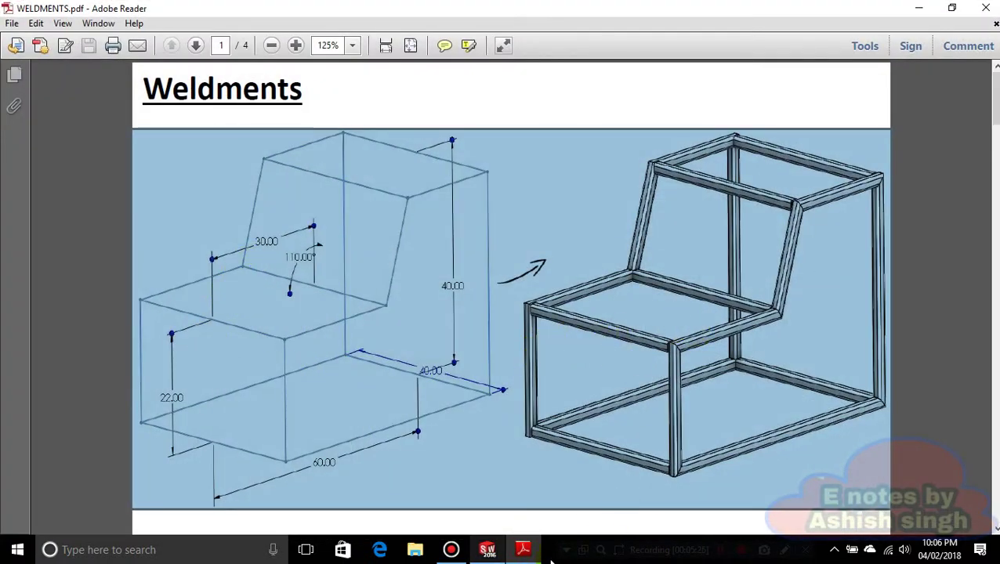
scroll(613, 259, "down", 3)
scroll(603, 298, "up", 3)
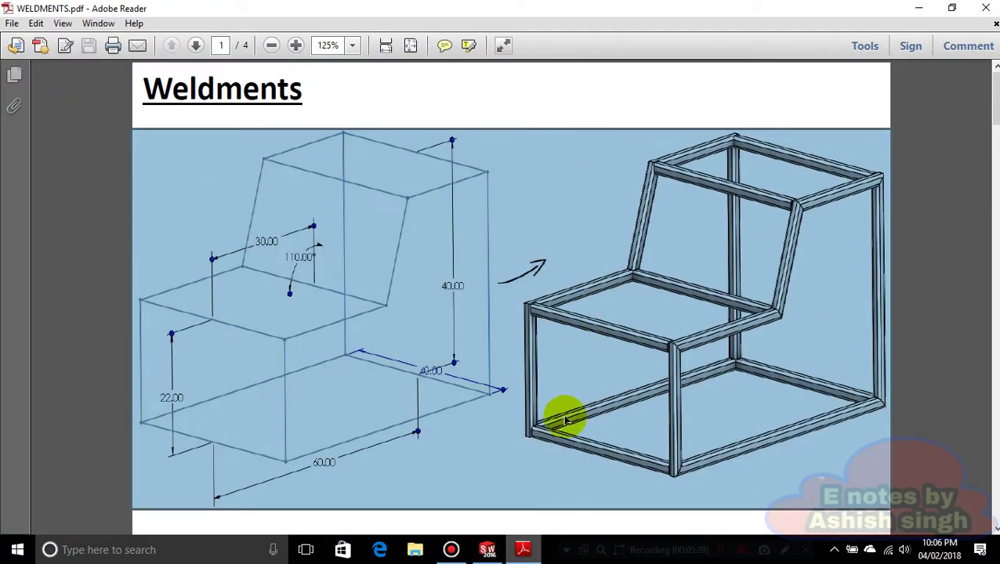
key("alt+Tab")
- Try a 5 mm overall height on the tube profile, and undo that change
double_click(606, 296)
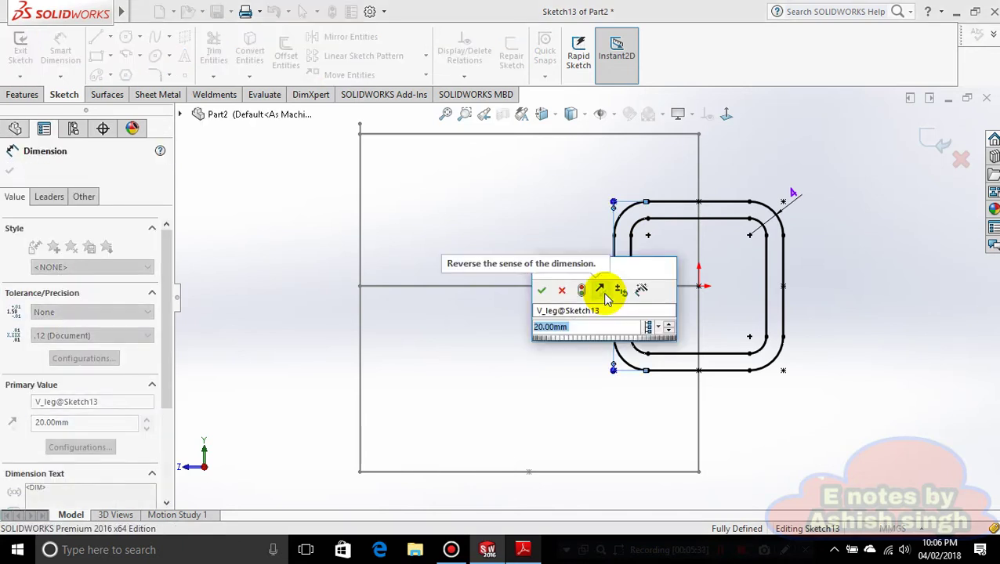
type("4")
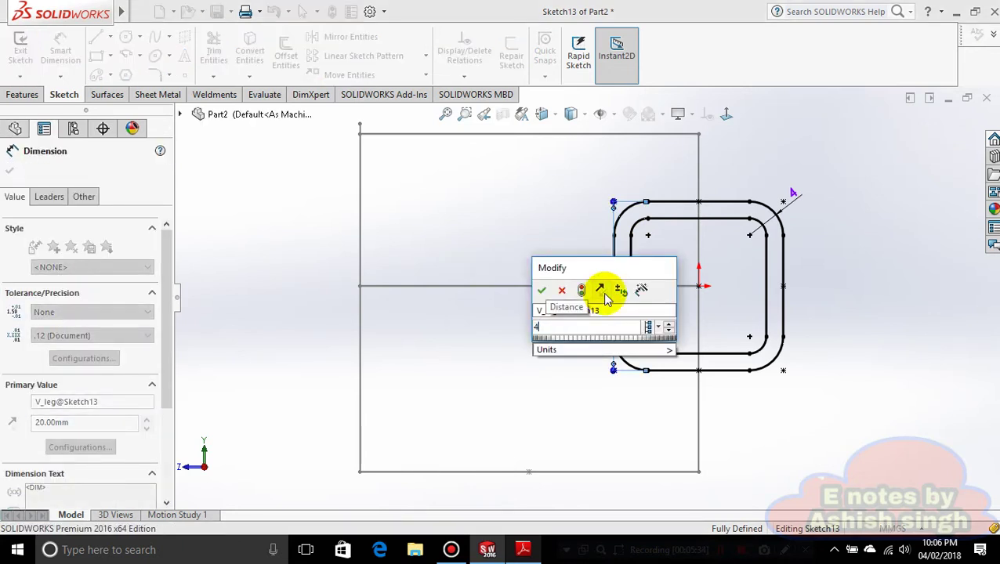
key("BackSpace")
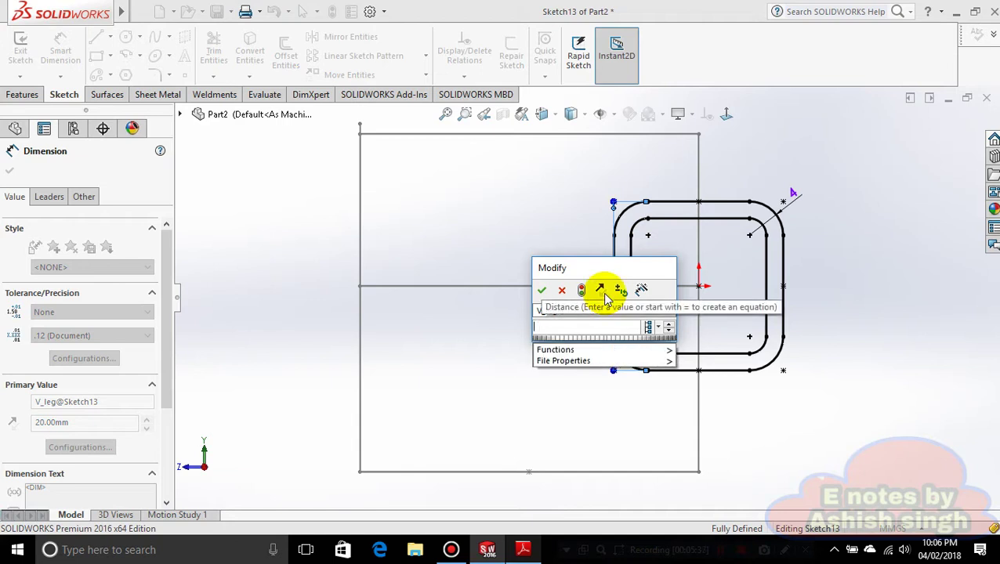
type("5")
key("Return")
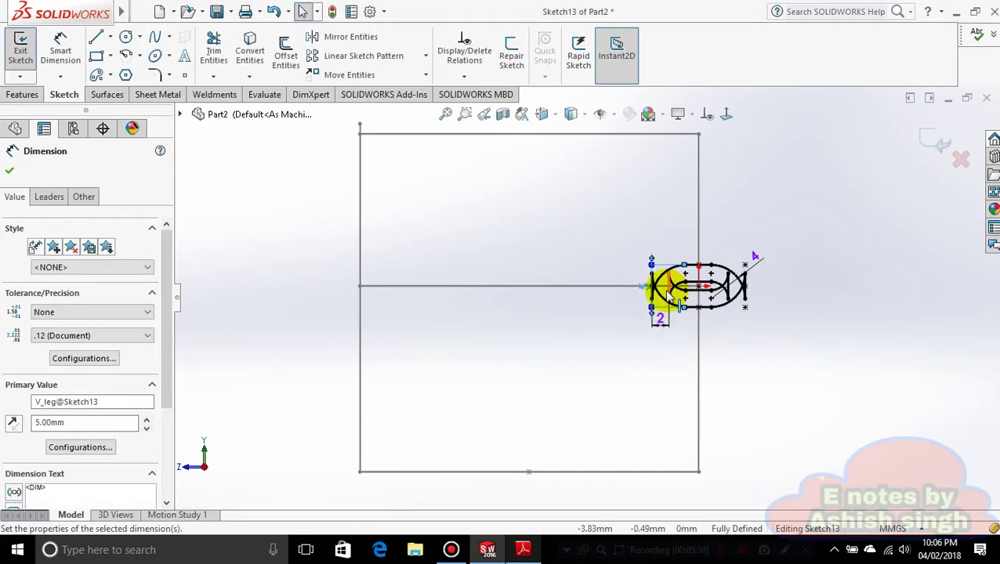
key("ctrl+z")
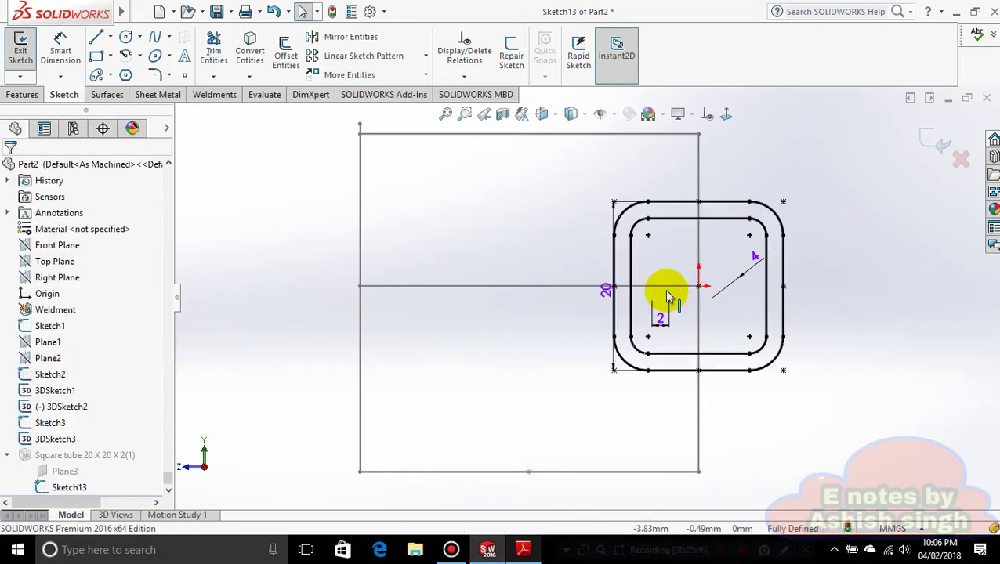
- Try to set the tube profile's outer corner radius to 1 mm
double_click(757, 261)
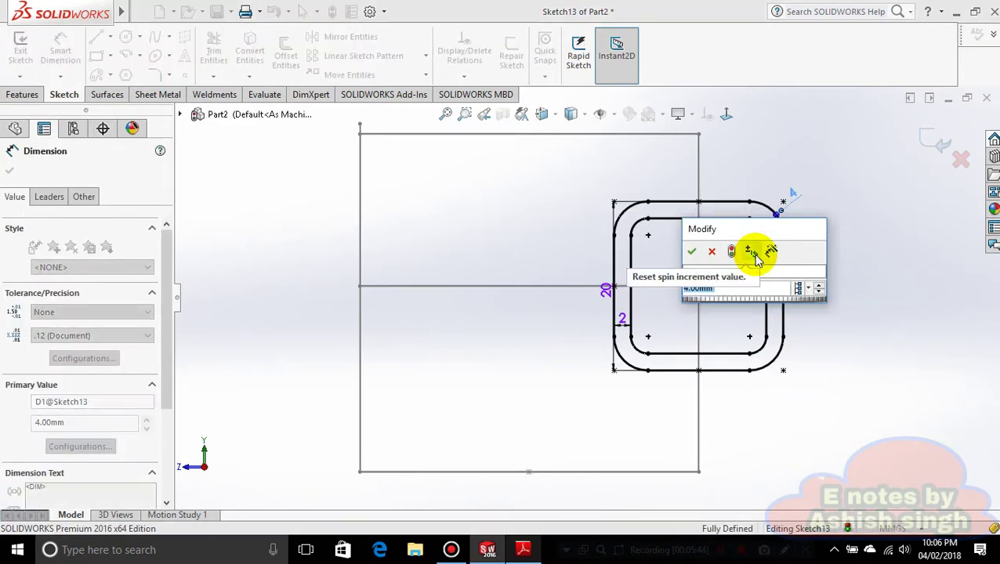
type("4")
key("Return")
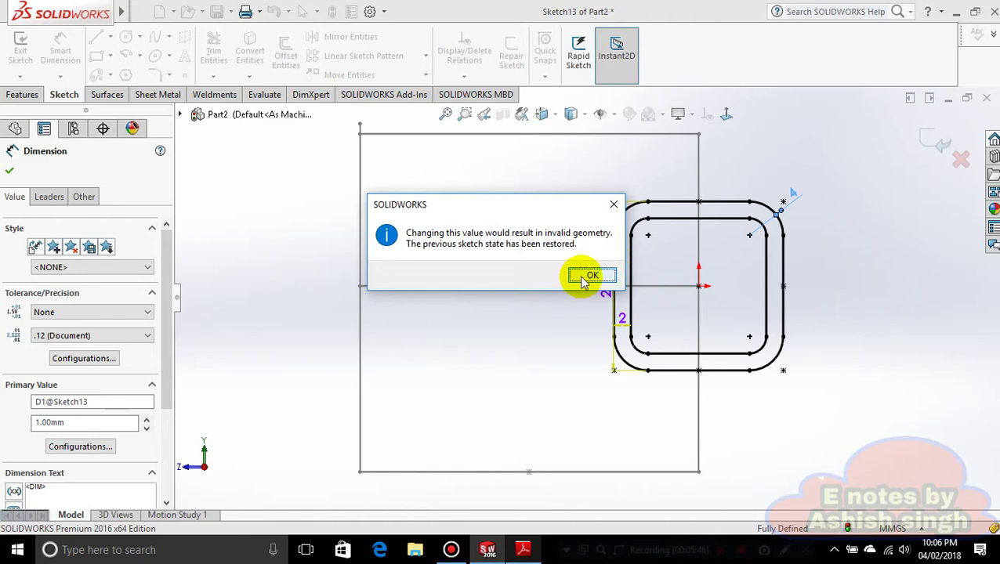
left_click(591, 276)
double_click(796, 196)
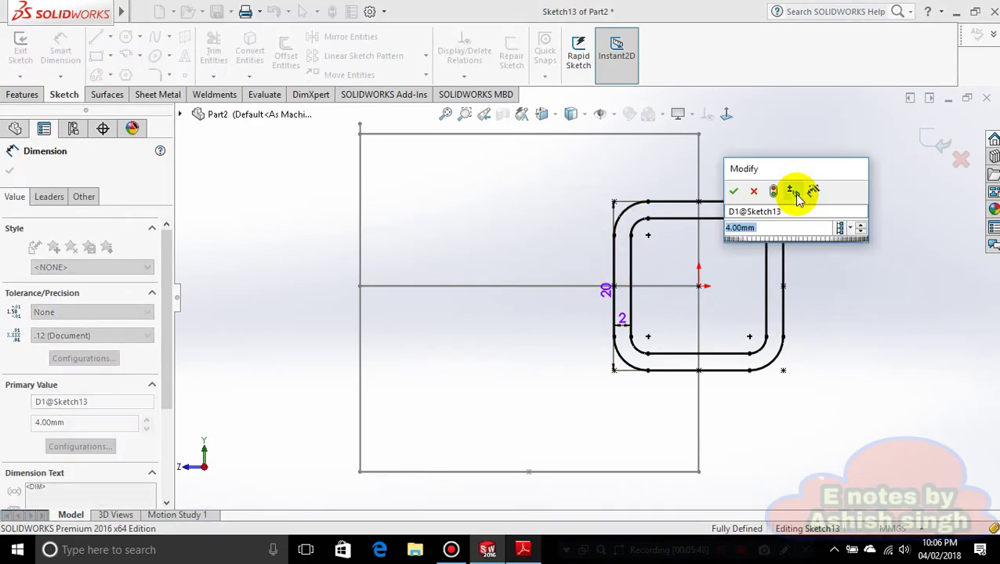
type("1")
key("Return")
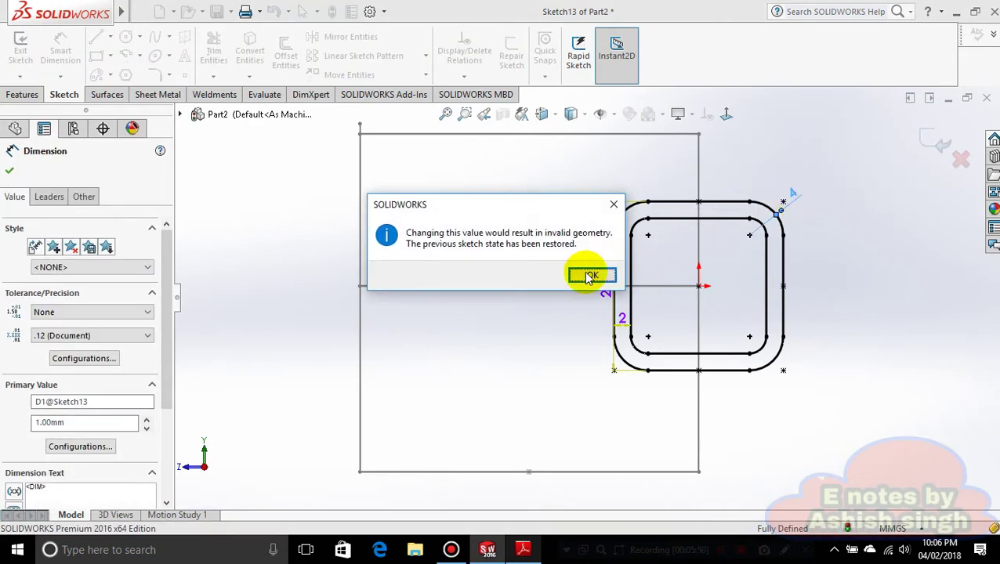
left_click(592, 276)
- Set the tube profile's wall thickness to 0.2 mm and its overall height to 5 mm
double_click(621, 327)
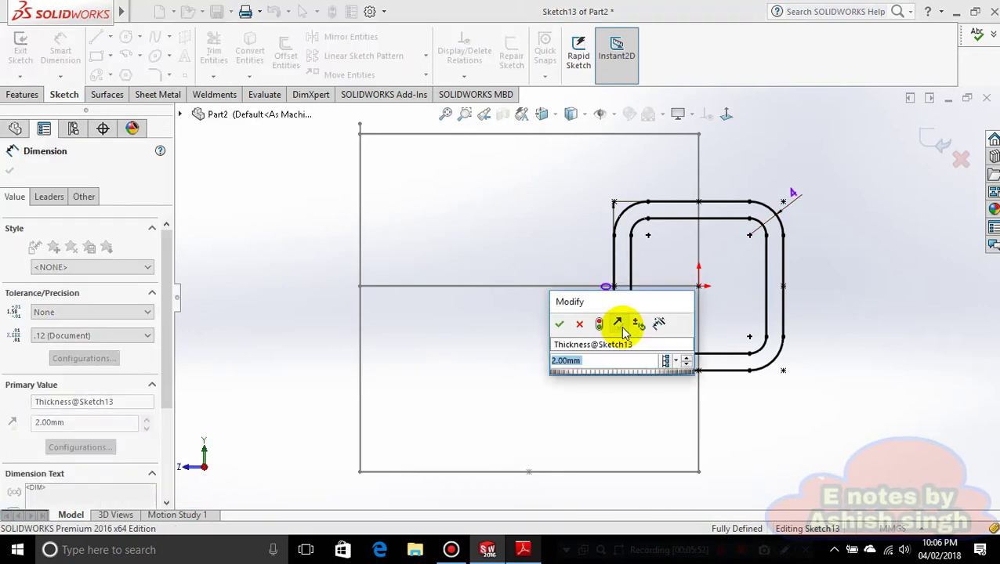
type("0.2")
key("Return")
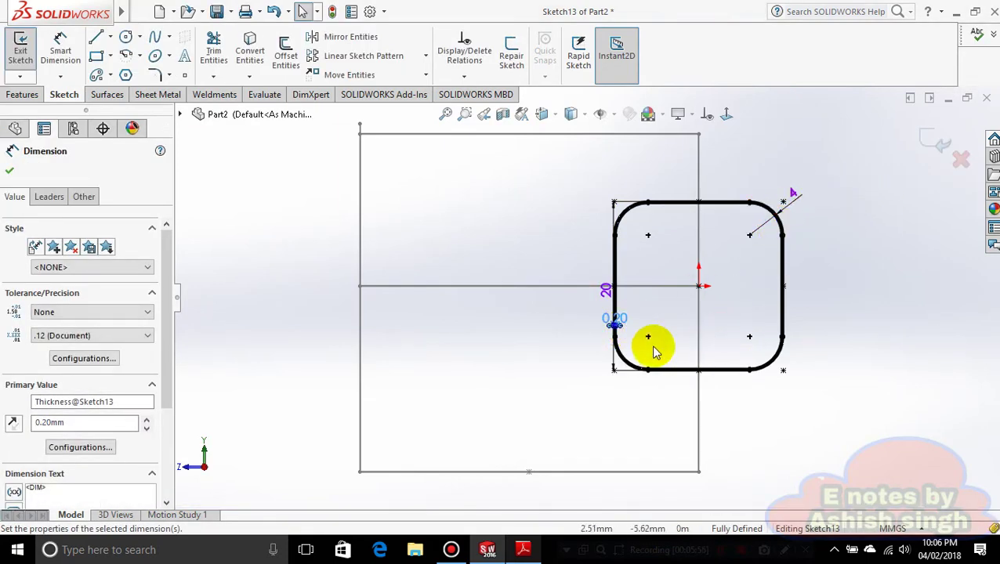
left_click_drag(599, 295, 562, 297)
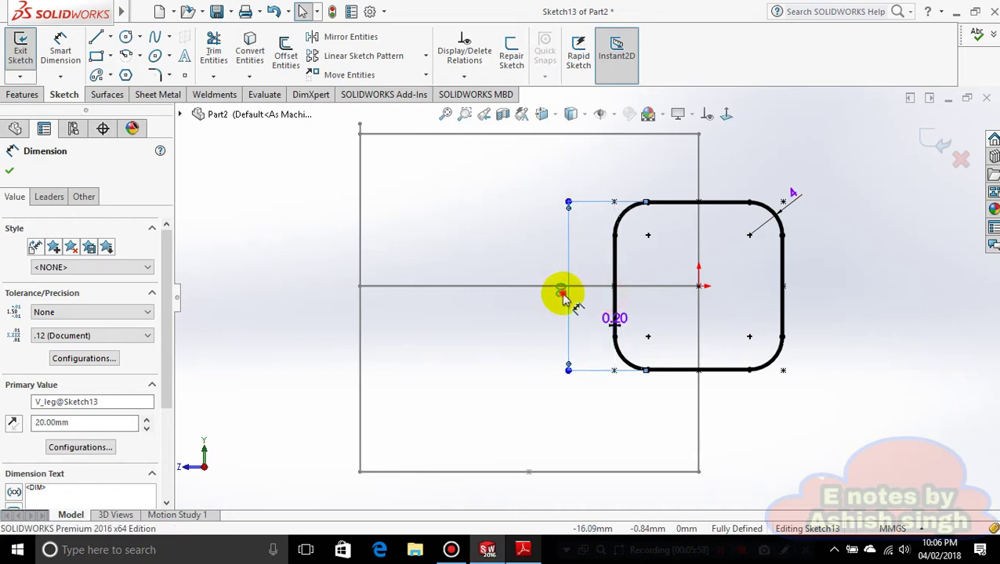
double_click(563, 296)
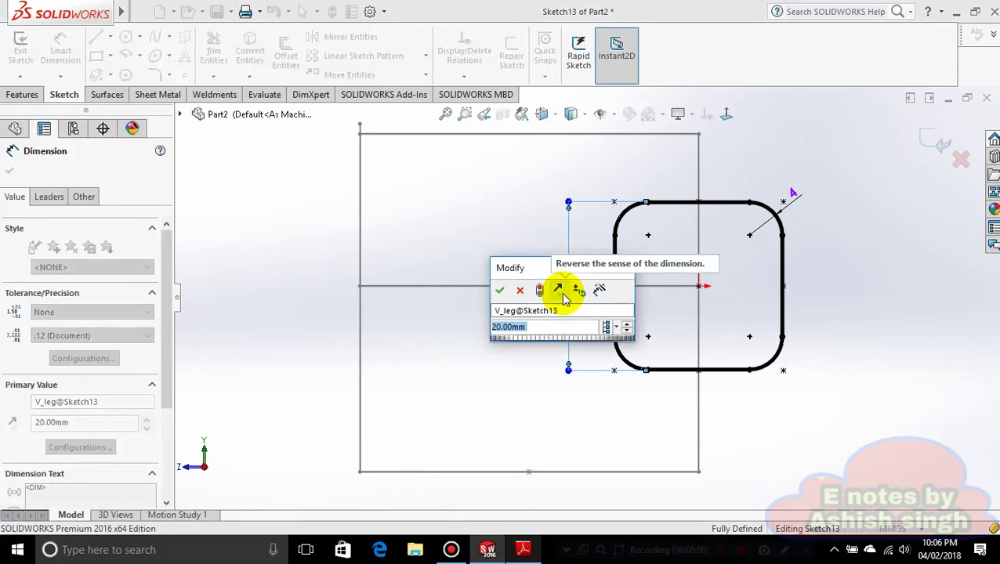
type("5")
key("Return")
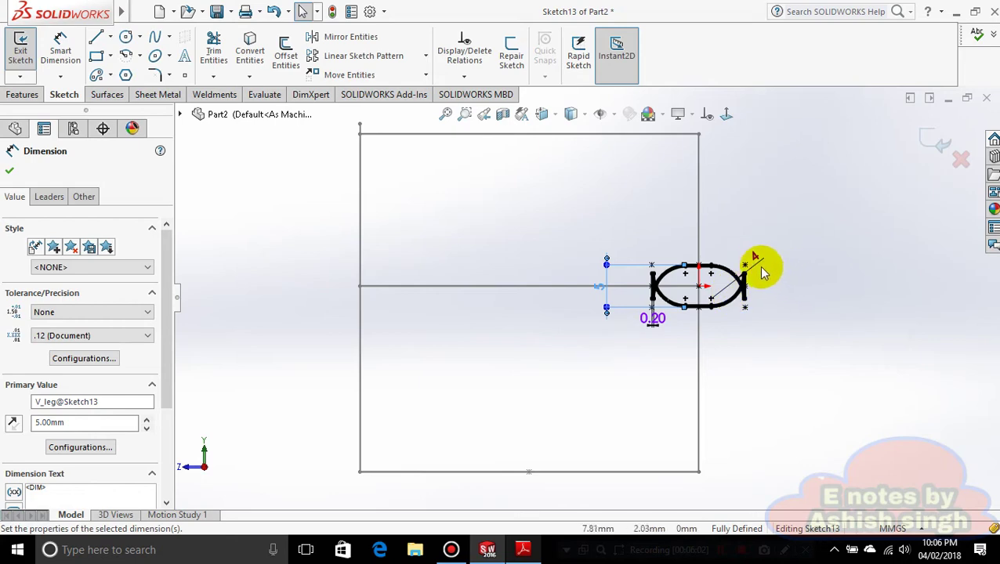
- Set the tube profile's outer corner radius to 1 mm and exit the sketch
double_click(757, 259)
type("1")
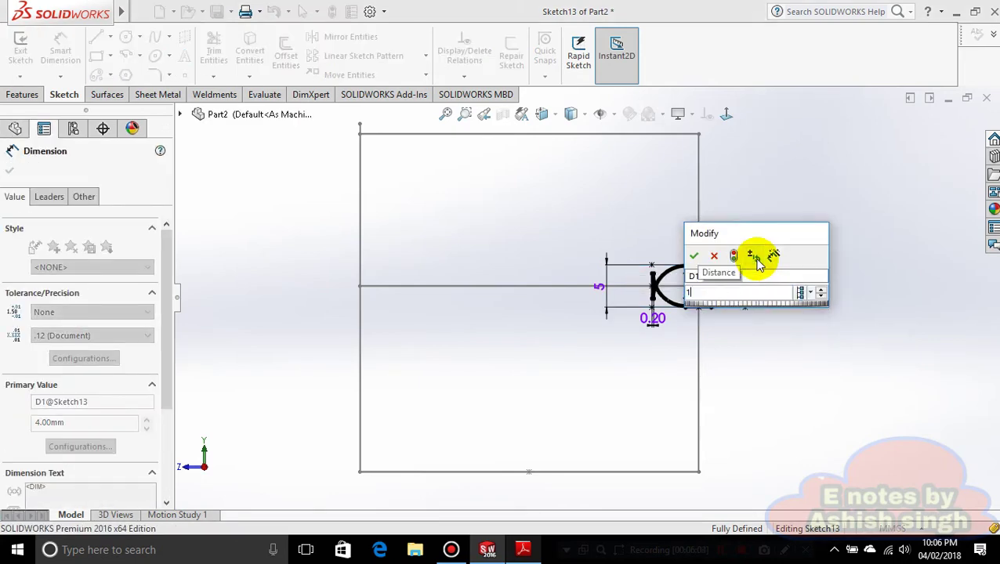
key("Return")
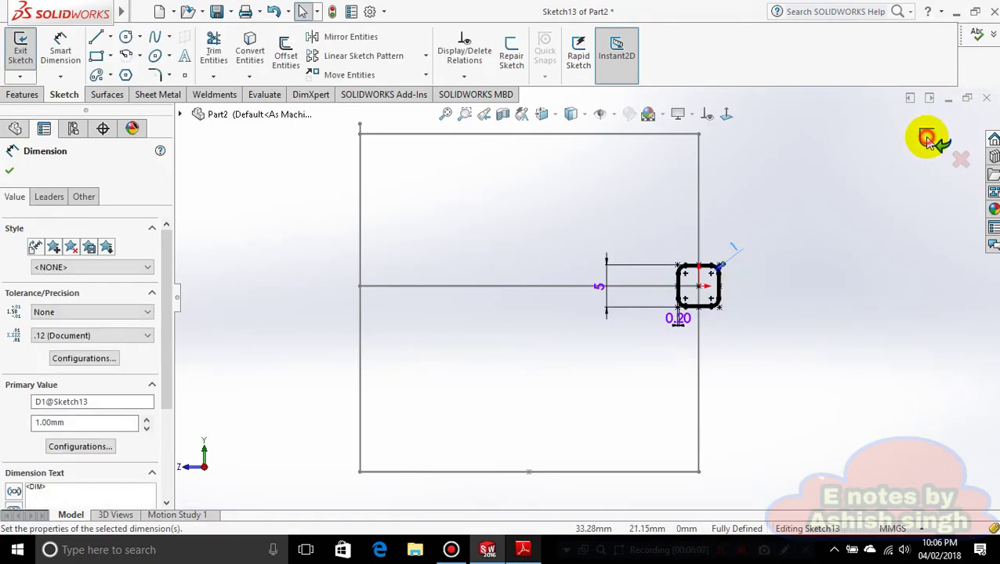
left_click(933, 139)
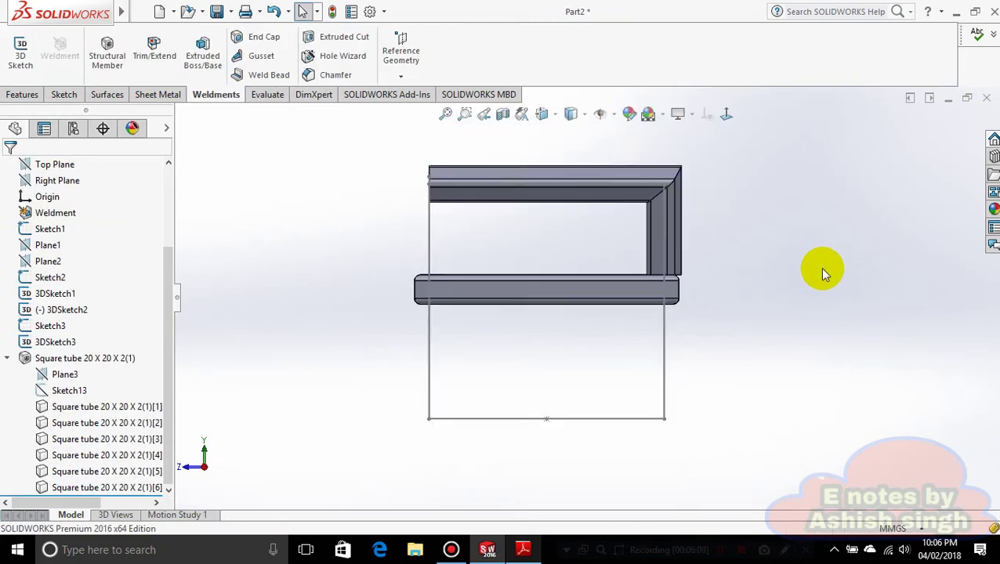
- Edit the square tube structural member and add a third group containing the other sloped backrest line
middle_click_drag(821, 269, 446, 330)
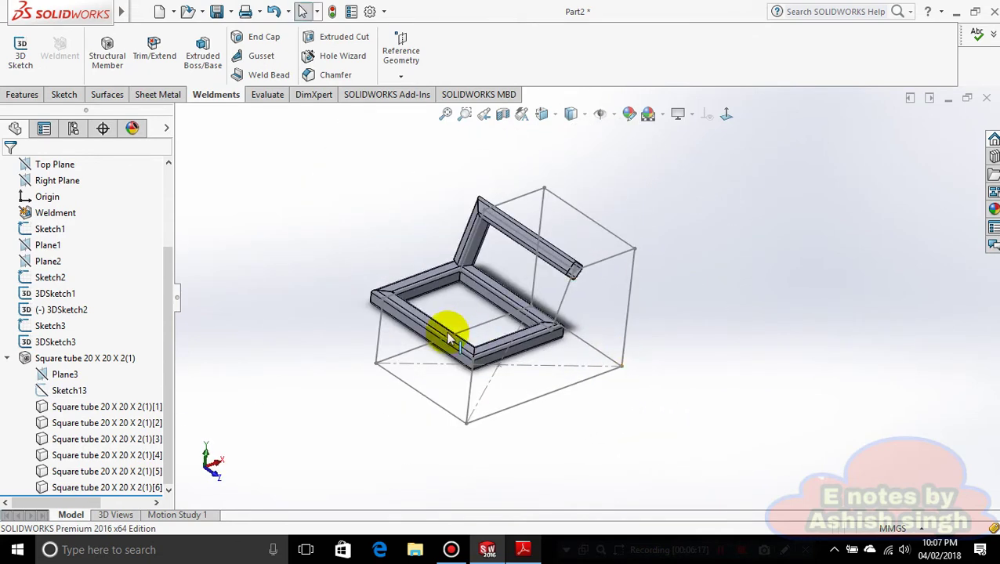
right_click(38, 359)
left_click(65, 190)
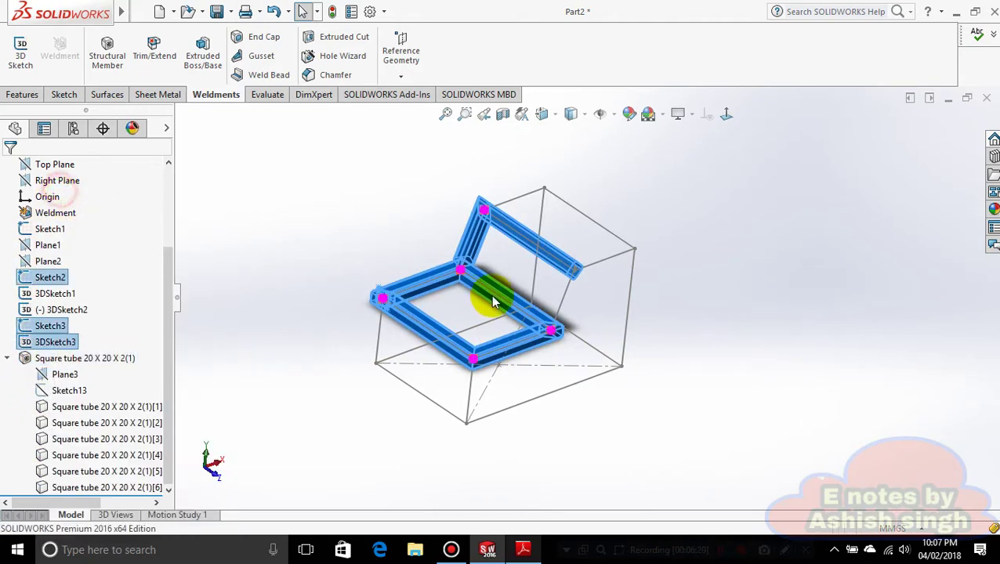
left_click(563, 304)
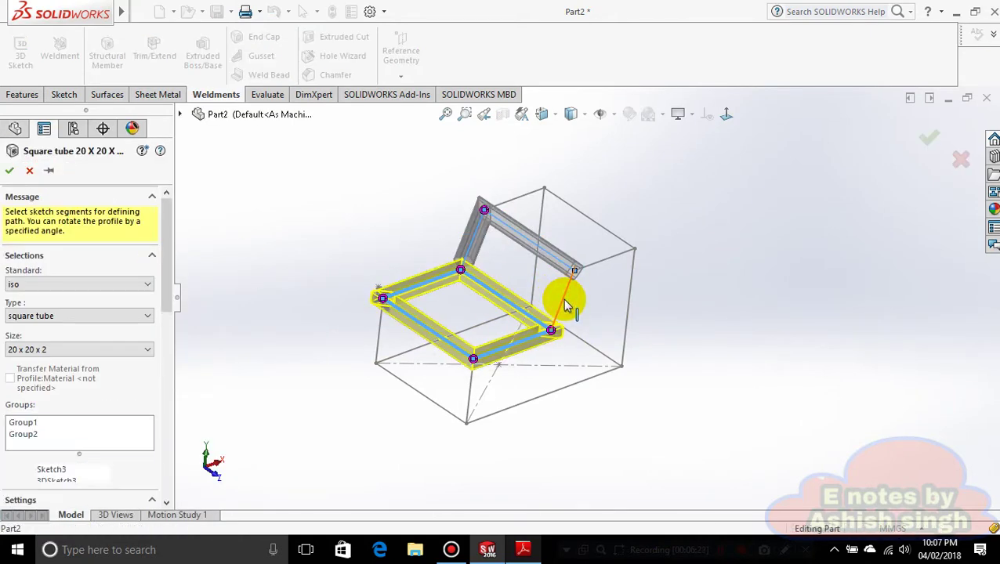
left_click(70, 435)
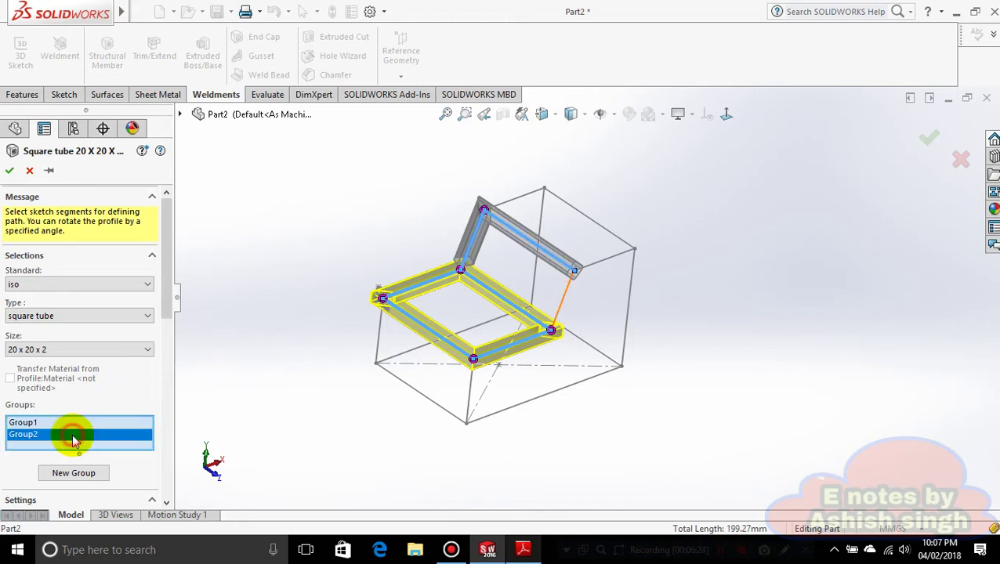
left_click(566, 304)
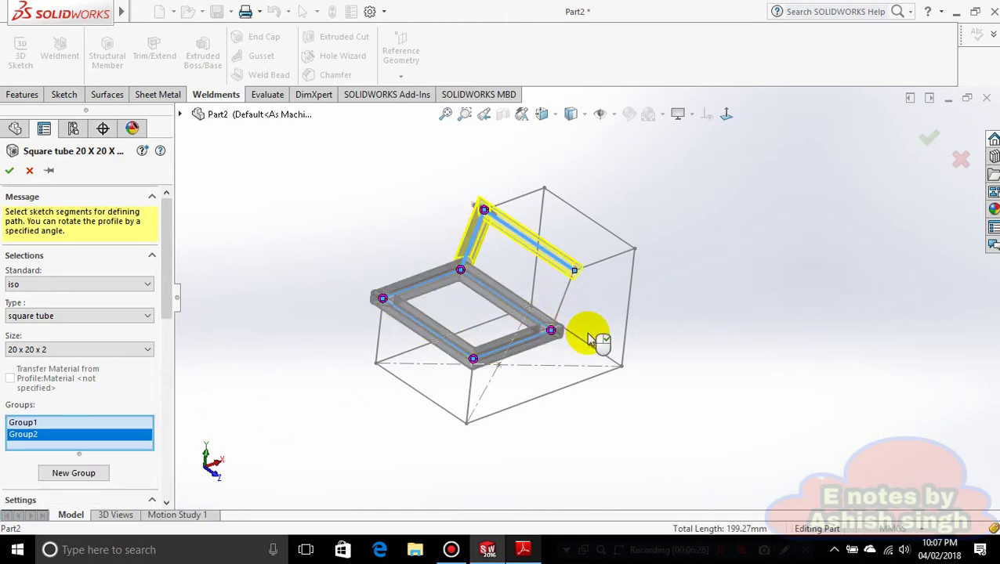
left_click(108, 474)
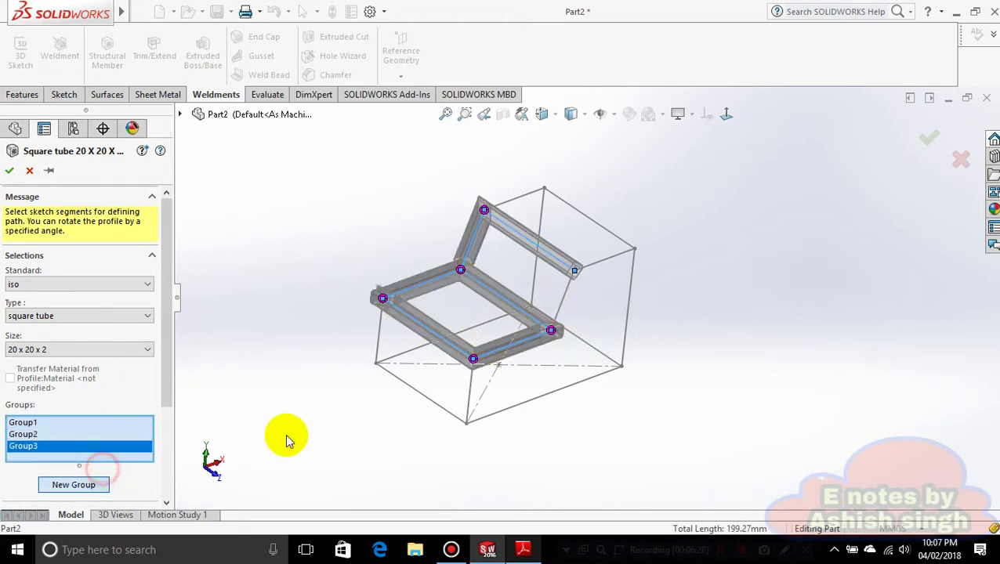
left_click(565, 304)
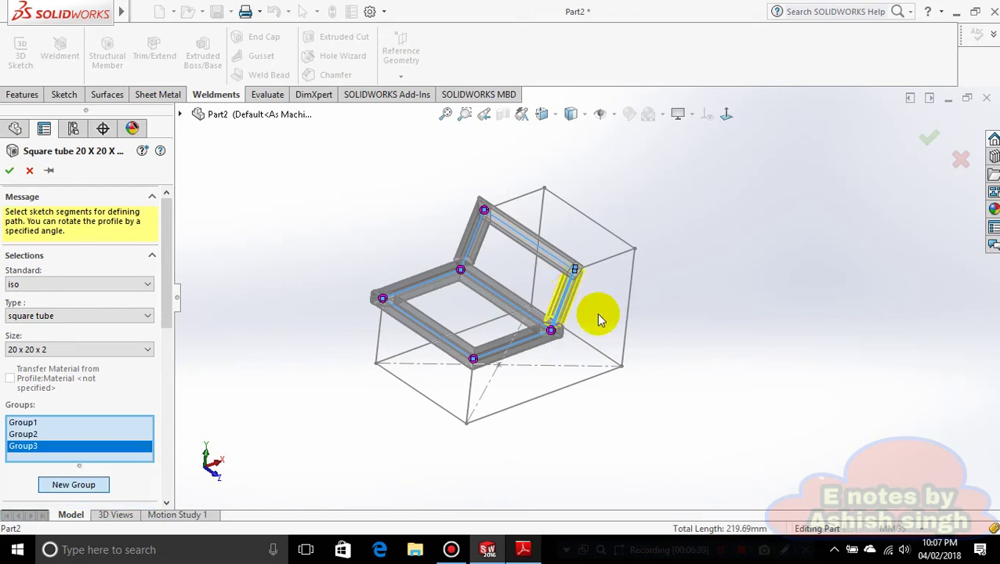
- Add a fourth group containing the three remaining edges of the upper rectangle
left_click(74, 485)
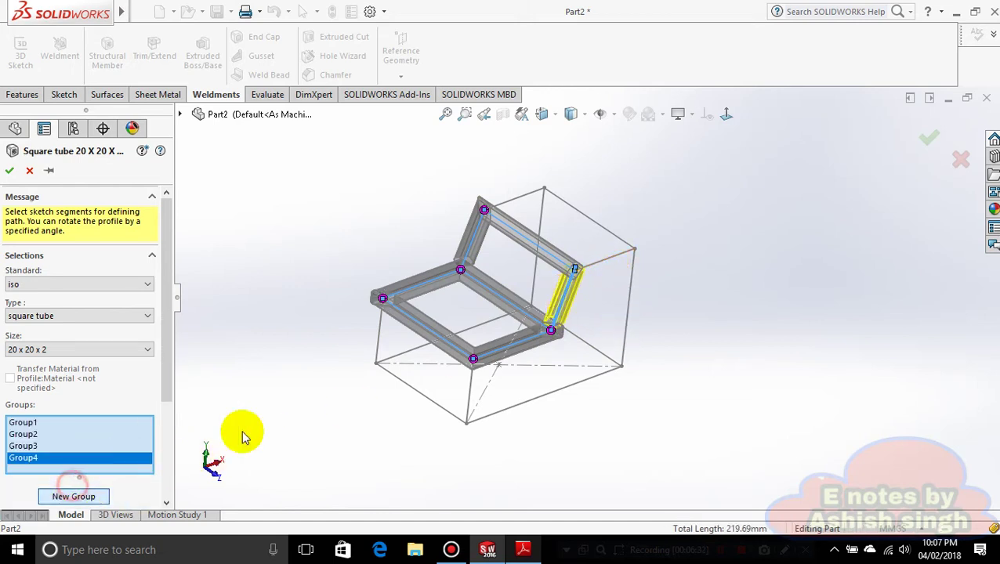
left_click(523, 196)
left_click(572, 208)
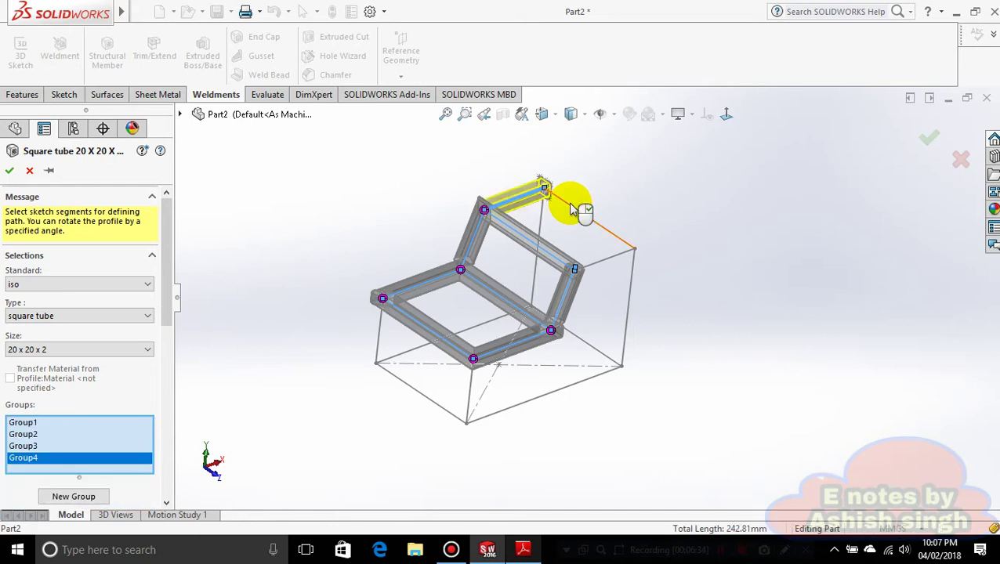
left_click(603, 264)
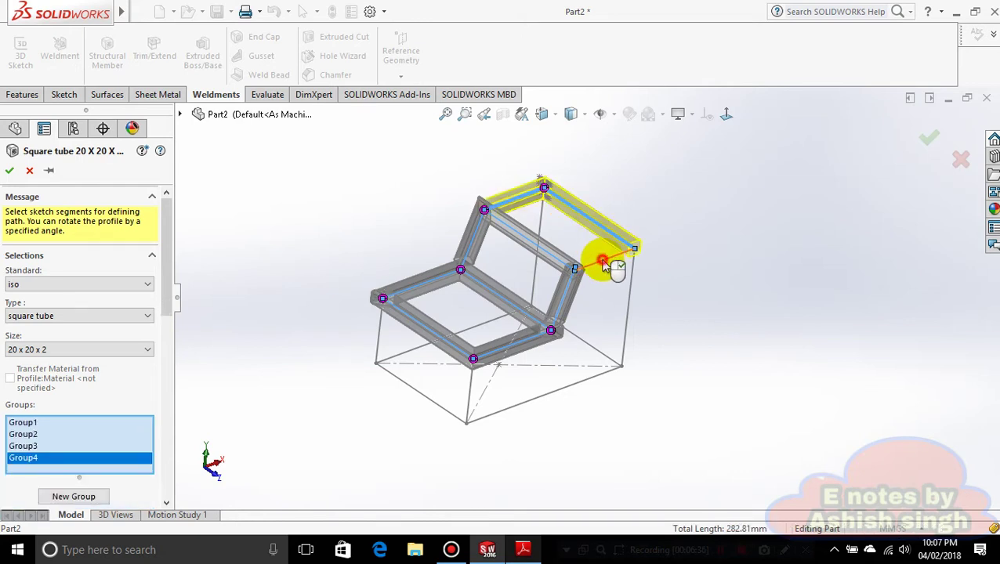
left_click(636, 300)
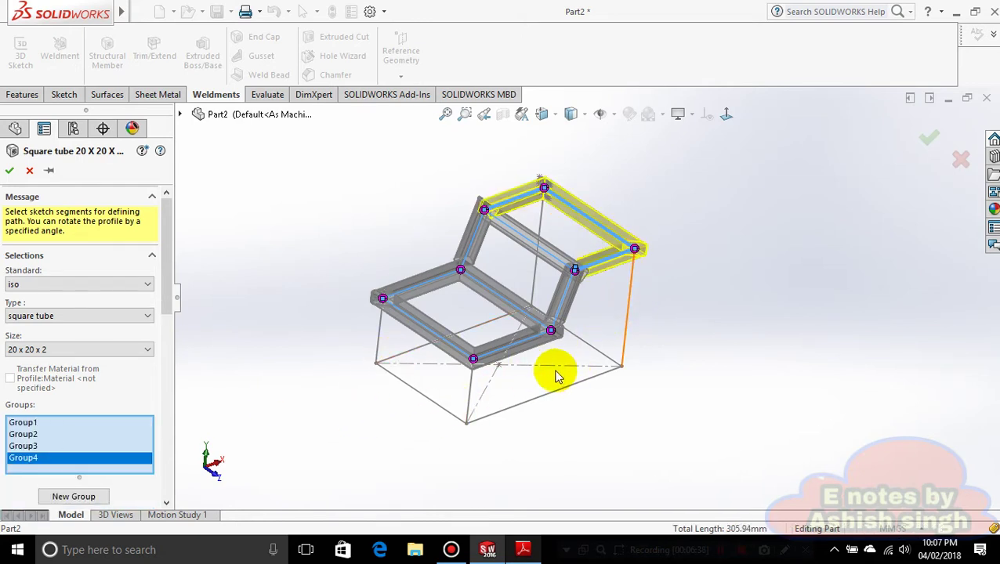
- Add a fifth group to the square tube structural member containing the four parallel vertical leg lines
right_click(608, 359)
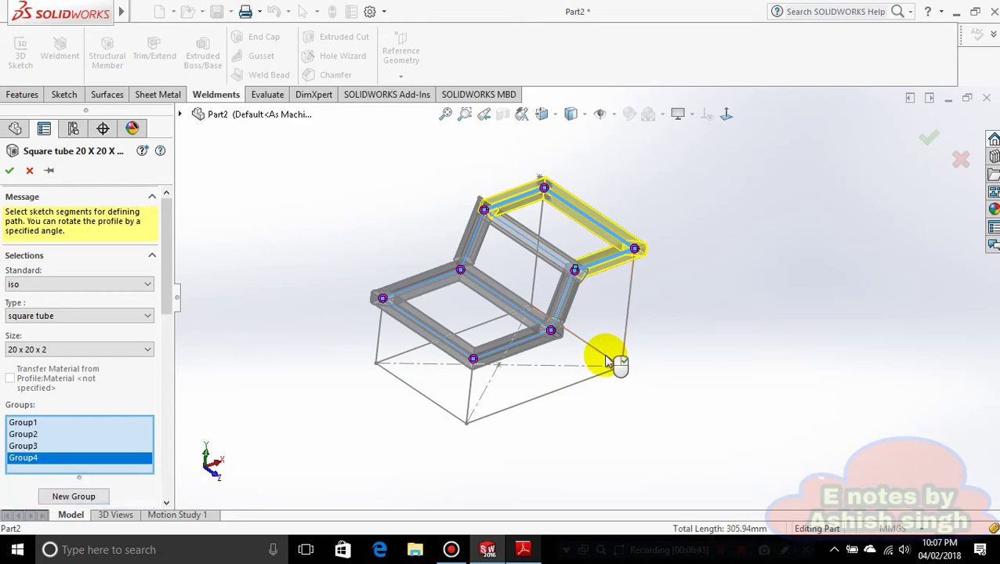
left_click(73, 496)
middle_click_drag(782, 289, 604, 326)
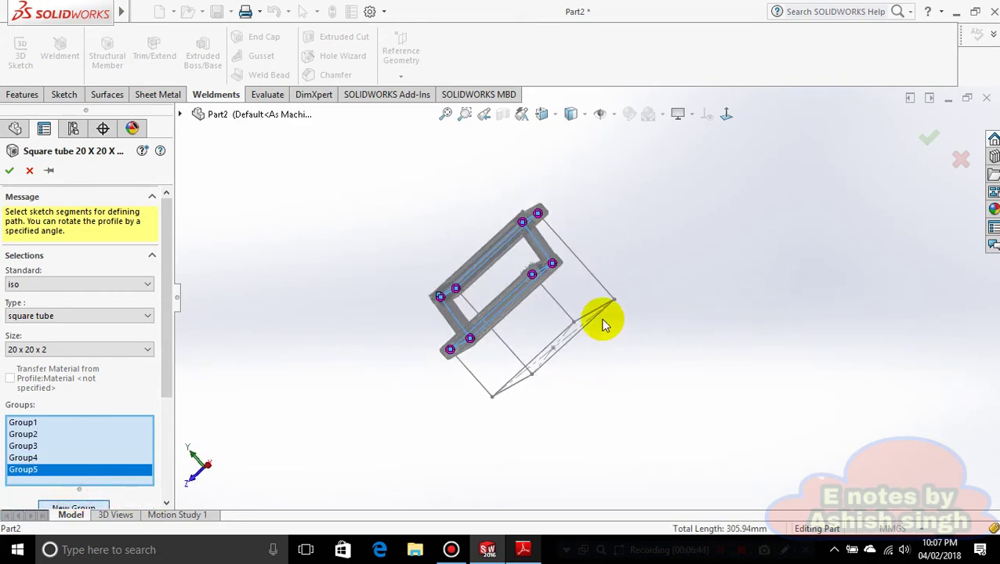
left_click(593, 276)
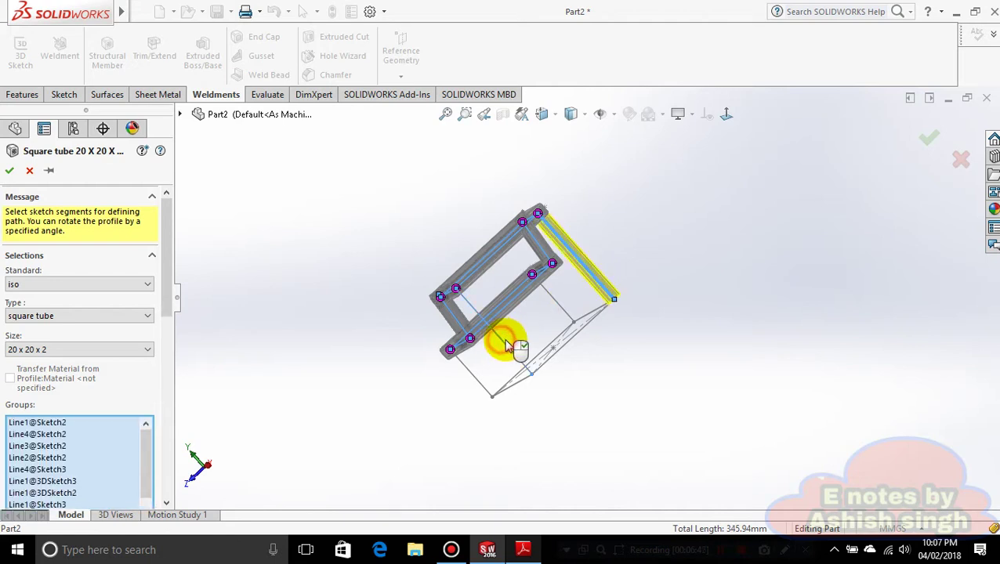
left_click(561, 311)
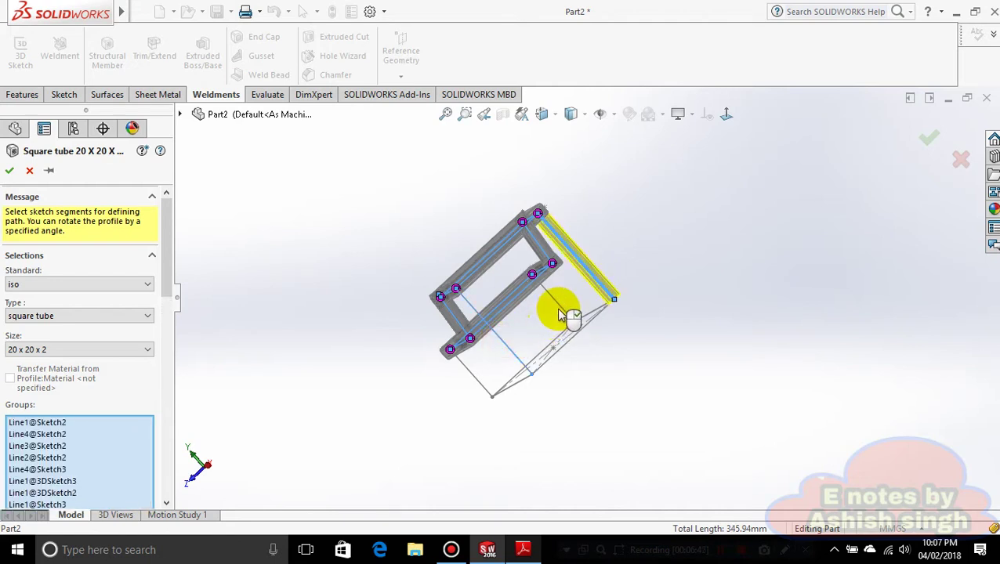
left_click(473, 380)
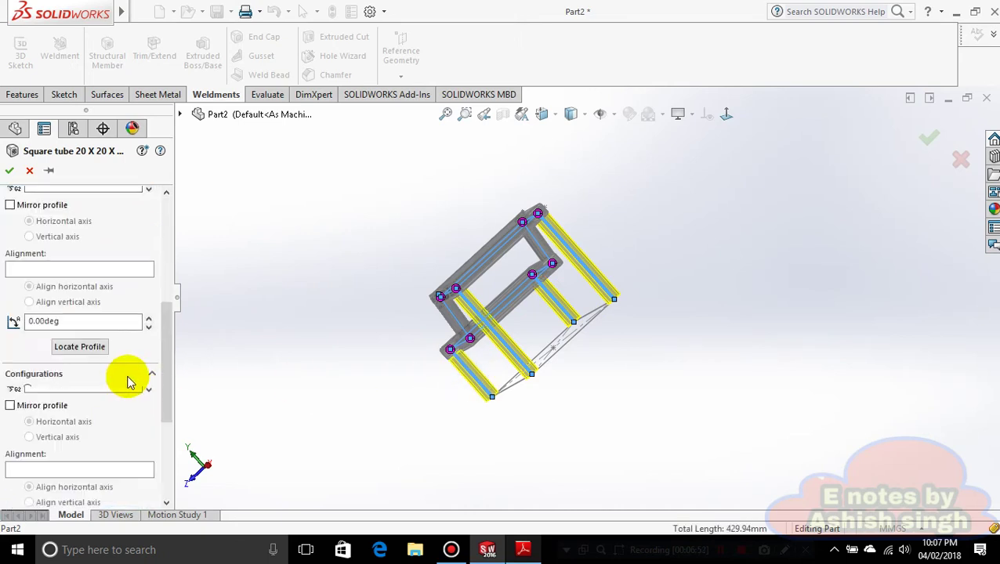
- Add a sixth group containing the four edges of the base rectangle that joins the feet of the legs
left_click(88, 235)
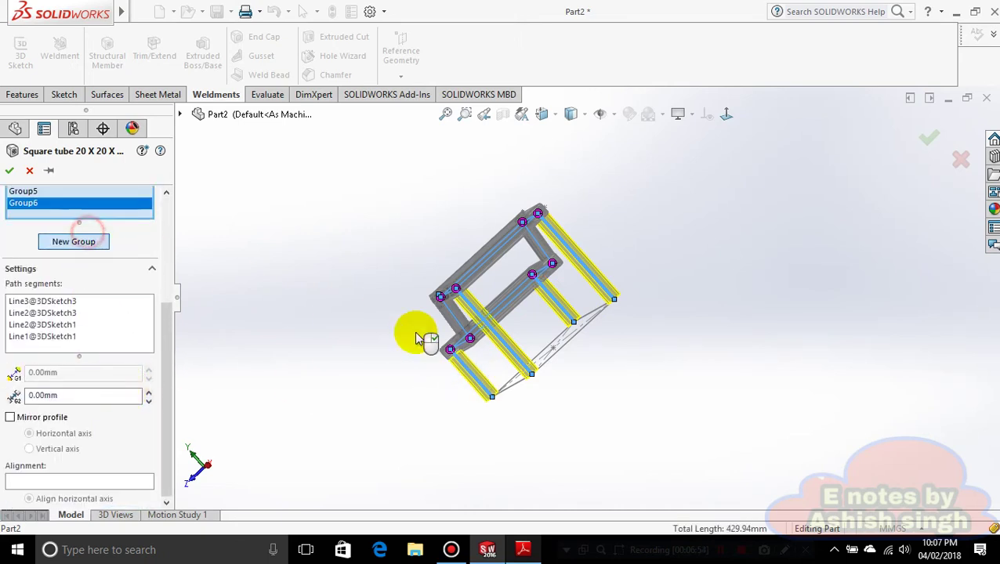
left_click(561, 349)
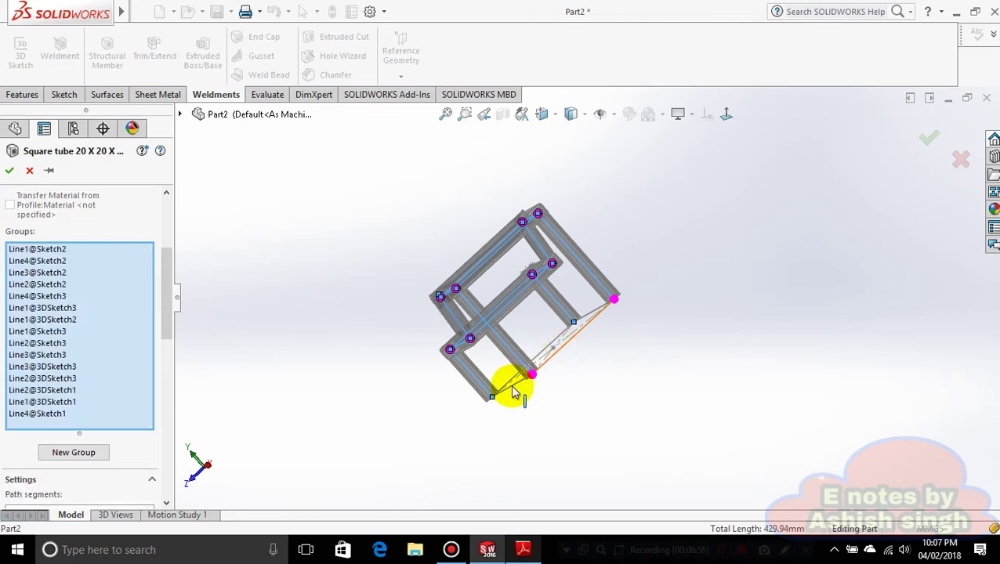
mouse_move(605, 378)
middle_mouse_down()
mouse_move(636, 364)
mouse_move(658, 368)
middle_mouse_up()
left_click(547, 384)
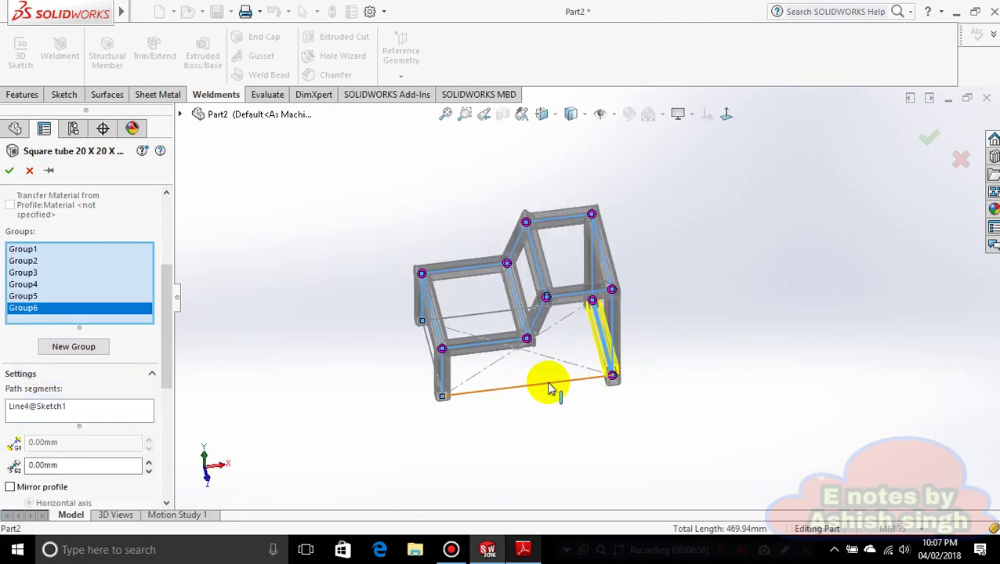
middle_click_drag(501, 401, 476, 390)
left_click(474, 385)
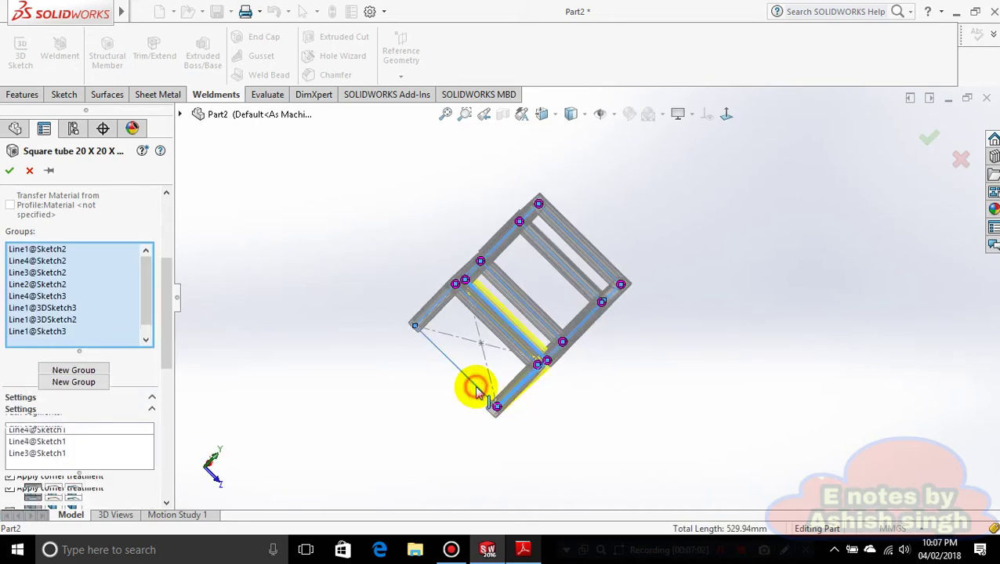
middle_click_drag(384, 290, 450, 351)
left_click(447, 336)
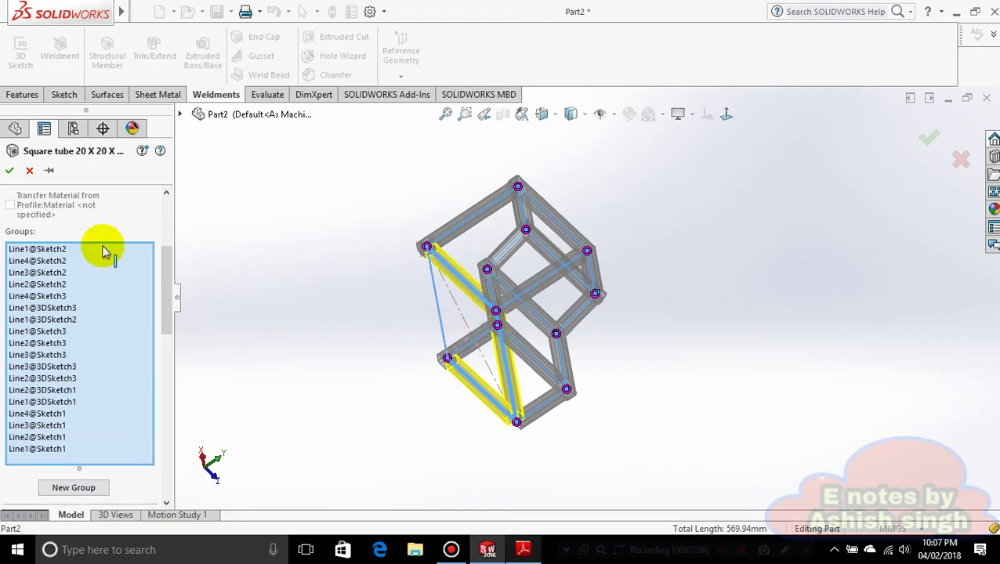